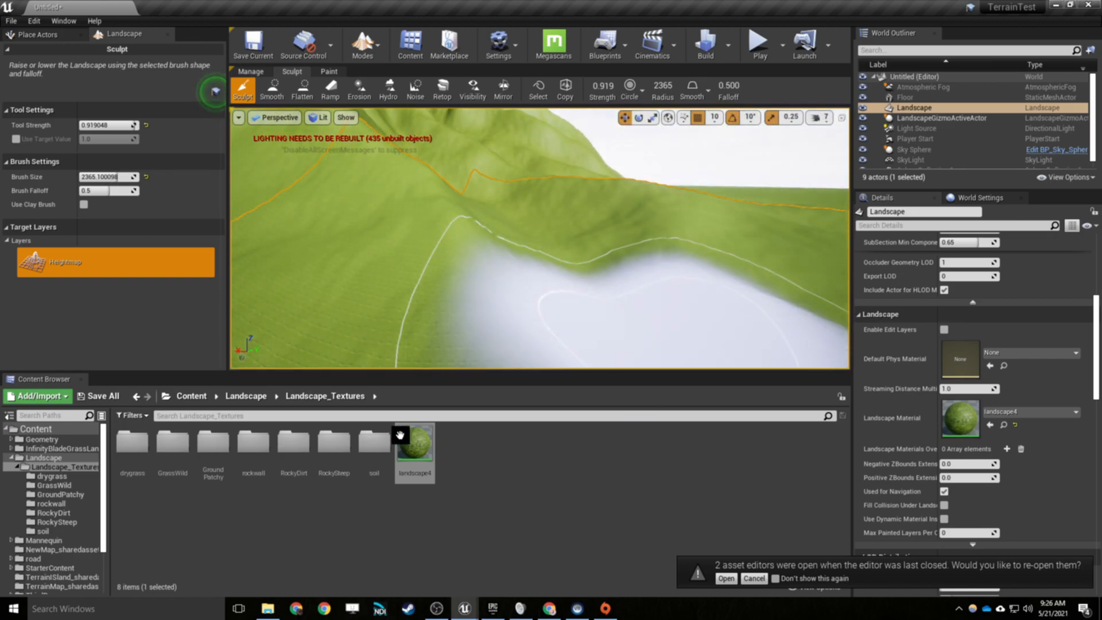
Open the landscape4 material and move its three grass texture samples away from the output node to widen the gap between them.
double_click(414, 445)
scroll(690, 368, down, 2)
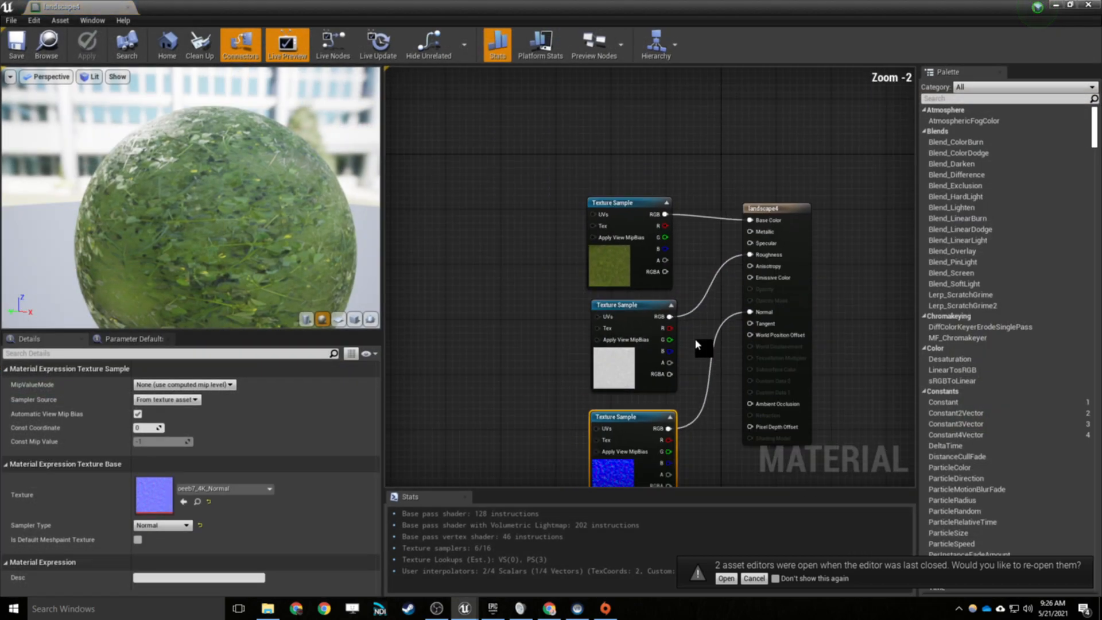
drag(783, 206, 855, 202)
drag(663, 187, 556, 472)
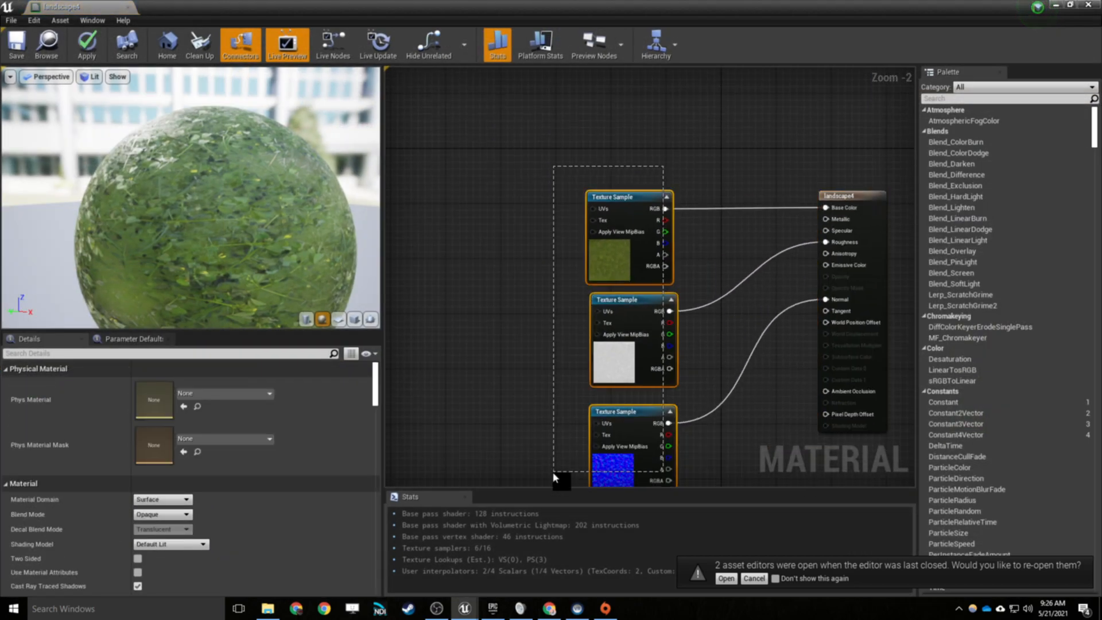
drag(622, 208, 446, 73)
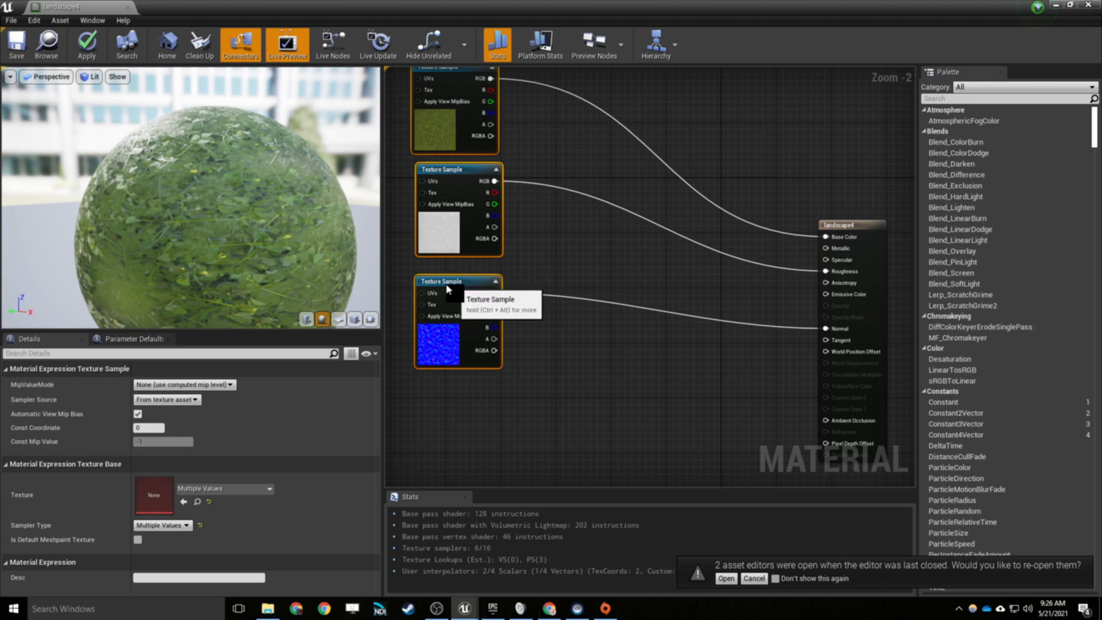
scroll(467, 300, down, 3)
right_drag(561, 324, 676, 266)
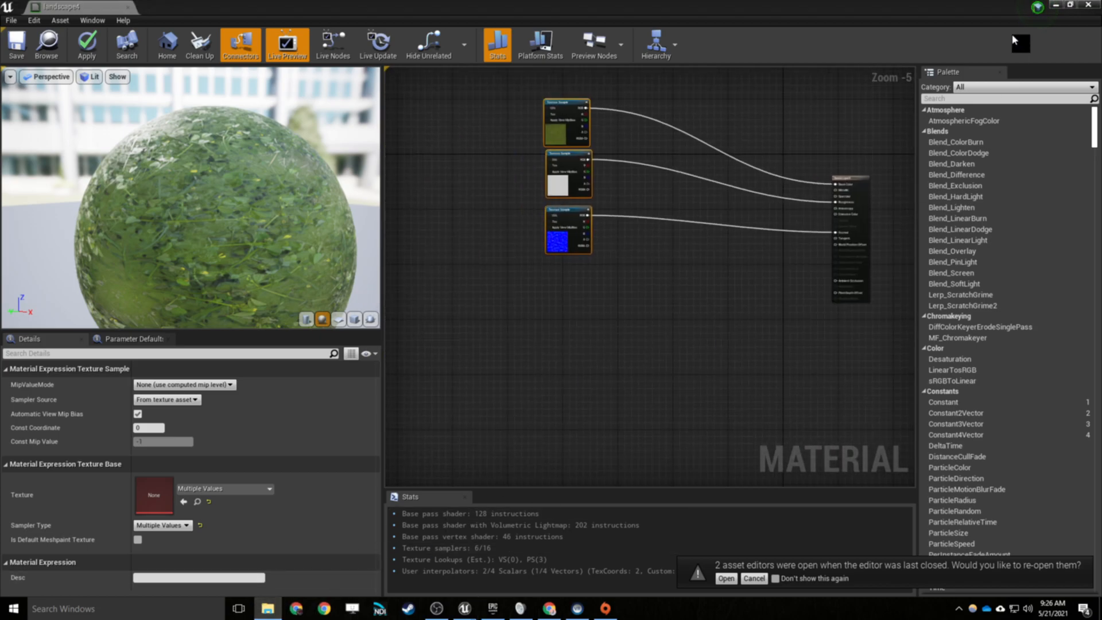
Shrink the material editor window and add the Albedo, Normal and Roughness textures from the rockwall folder to the graph below the grass samples.
click(1069, 5)
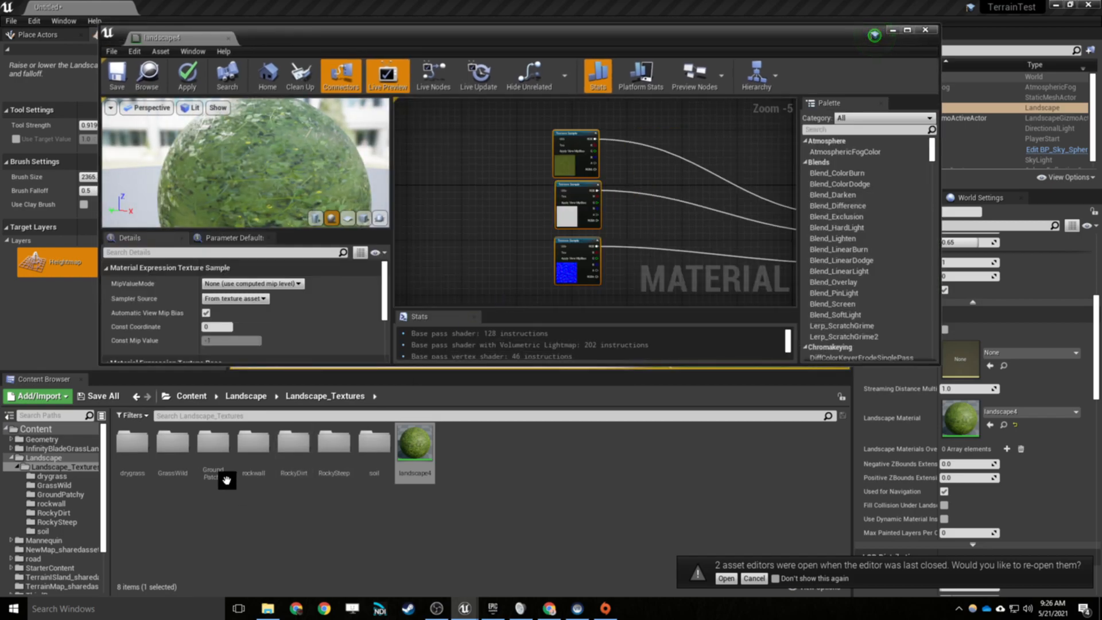
double_click(255, 450)
click(141, 454)
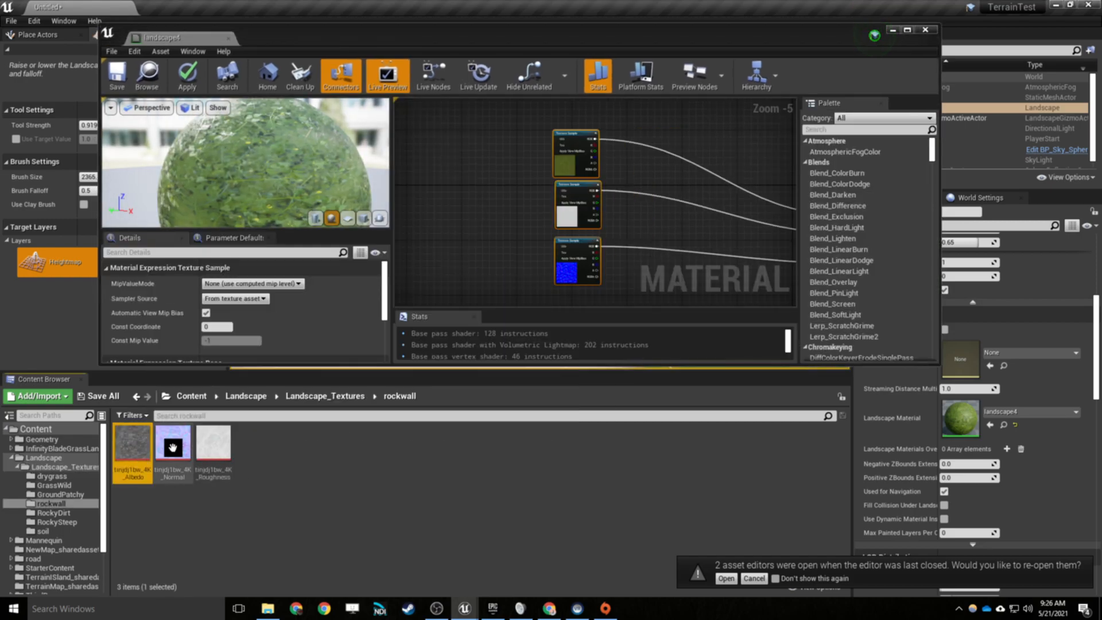
shift+click(213, 444)
right_drag(680, 272, 557, 175)
drag(173, 443, 462, 270)
right_drag(540, 214, 555, 178)
Spread out the three rockwall texture samples in the graph so they do not overlap.
click(545, 243)
scroll(542, 241, up, 2)
drag(442, 191, 468, 104)
drag(473, 216, 464, 253)
right_drag(537, 157, 540, 275)
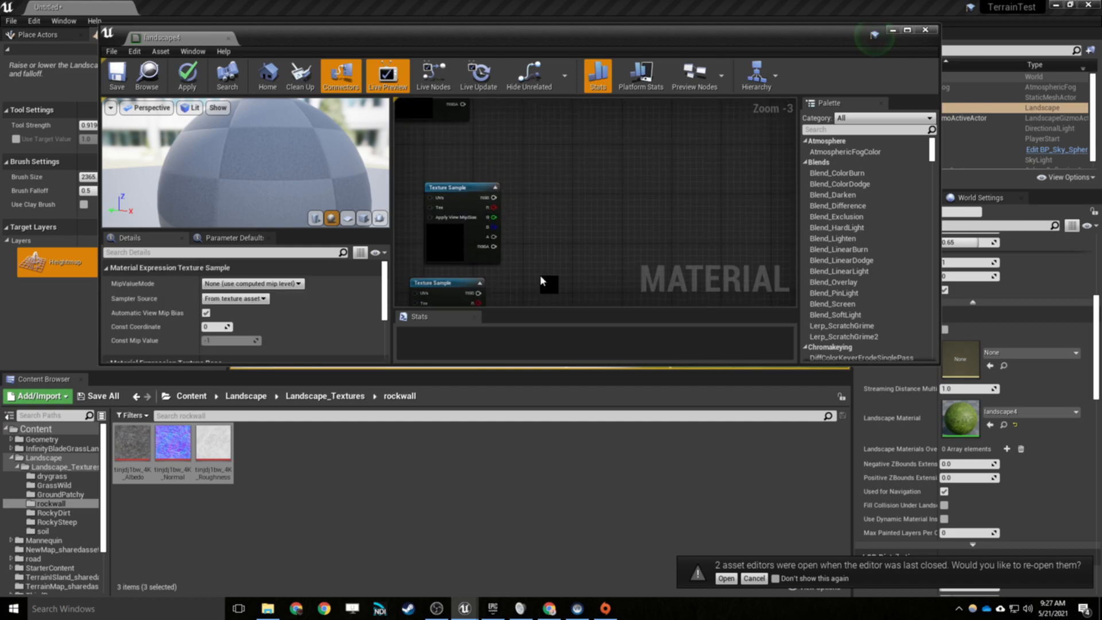
Maximize the material editor window and reposition the landscape4 output node beside the texture samples.
scroll(580, 218, down, 1)
right_drag(645, 180, 526, 295)
click(718, 191)
drag(718, 191, 705, 209)
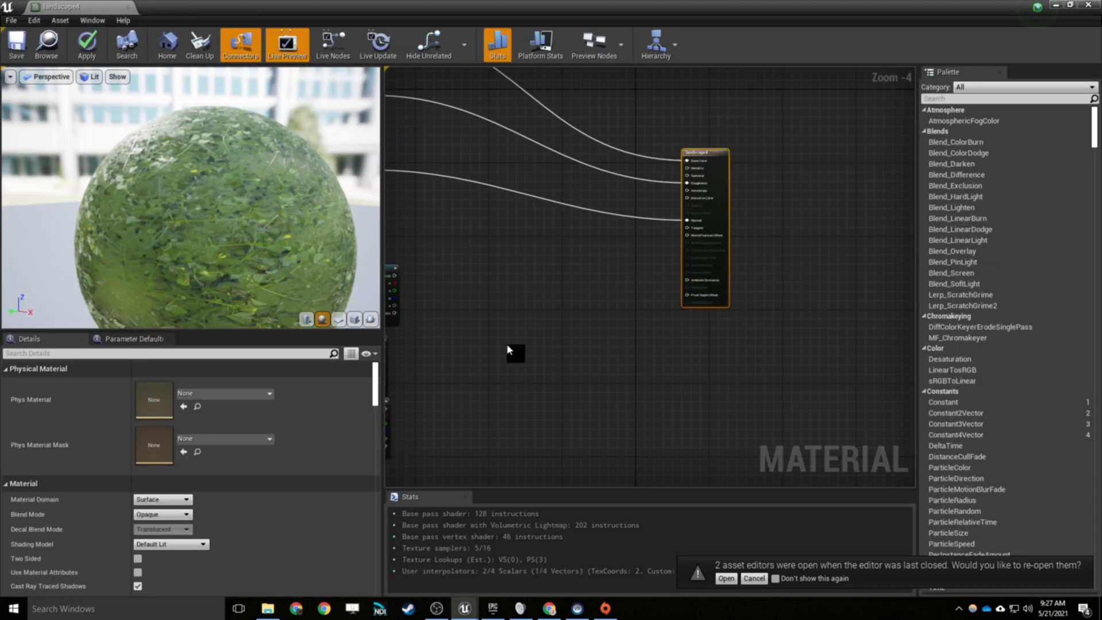
right_drag(506, 345, 640, 369)
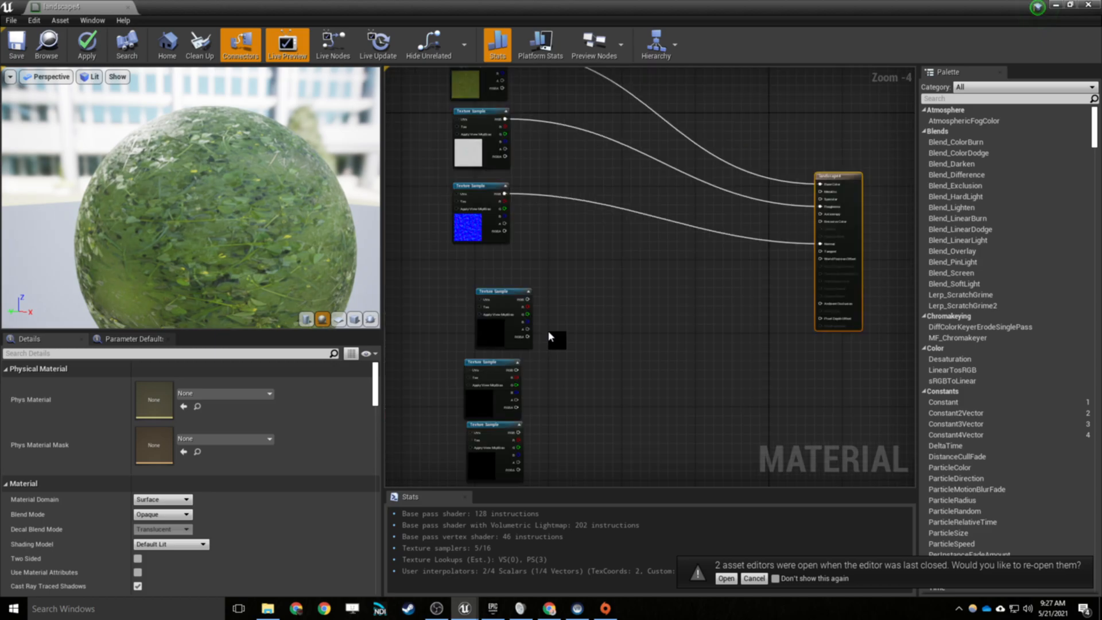
Connect the rock albedo sample's RGB output to Base Color and inspect the rock on the preview sphere.
scroll(530, 321, up, 4)
drag(529, 276, 749, 297)
scroll(500, 413, down, 4)
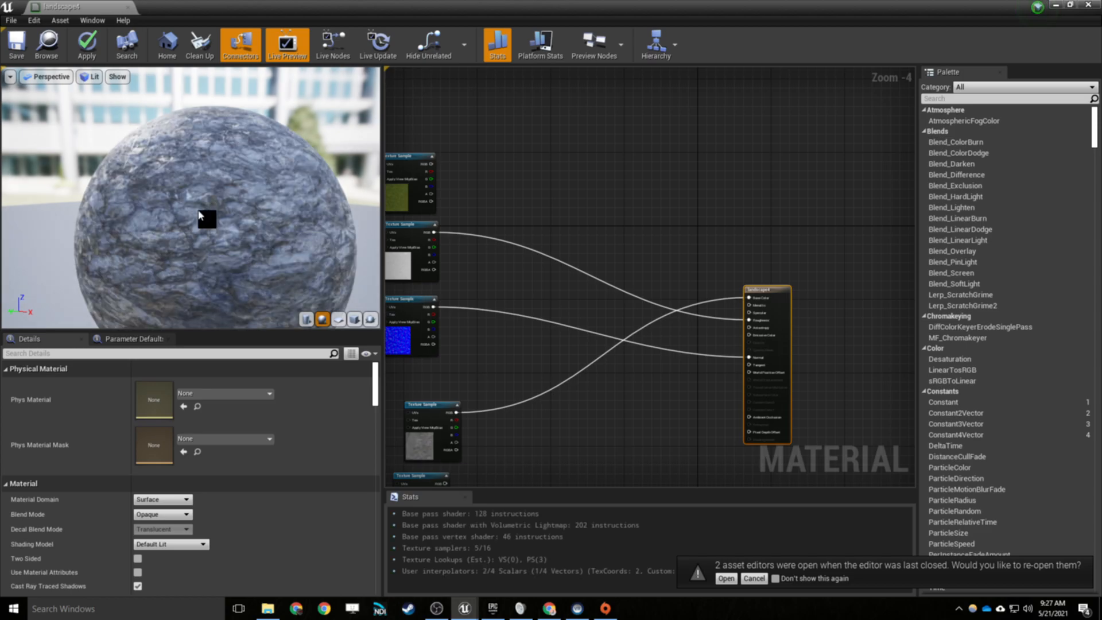
drag(198, 215, 170, 224)
Disconnect all texture samples from the landscape4 output node and shift the rockwall samples into line under the grass samples.
right_drag(520, 406, 562, 340)
alt+click(469, 373)
alt+click(499, 249)
alt+click(499, 245)
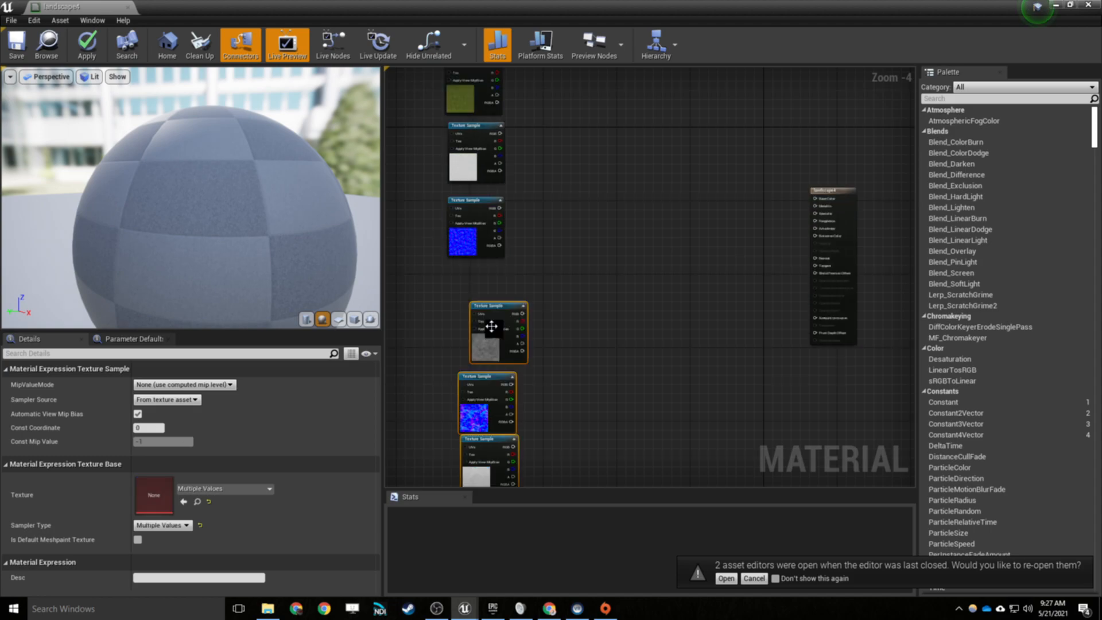
drag(488, 326, 447, 335)
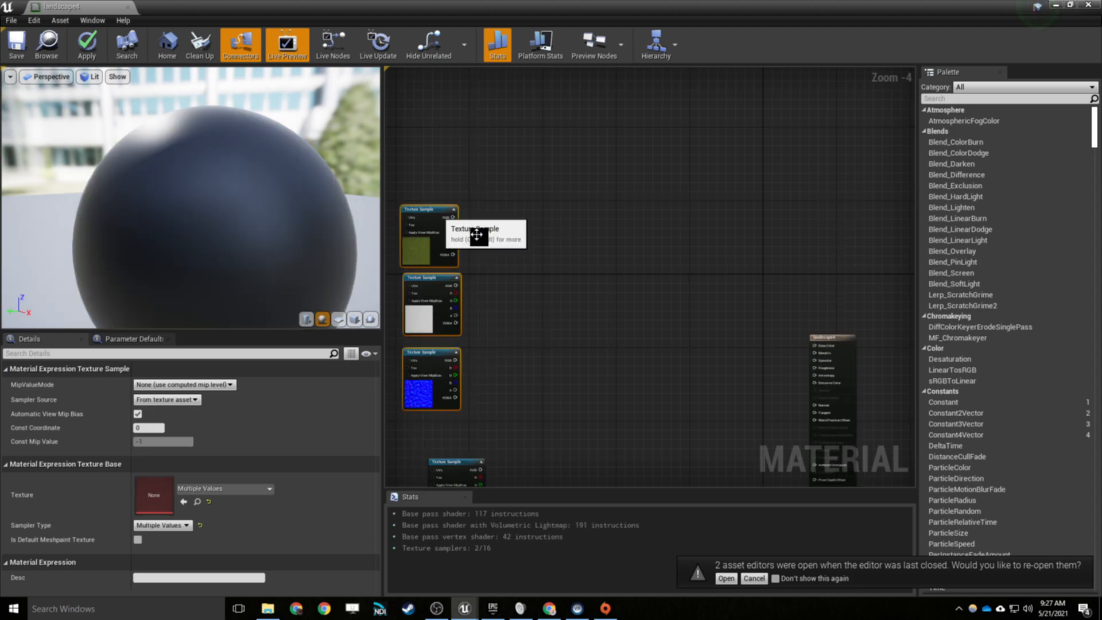
click(651, 378)
Add a LandscapeLayerBlend node and place it between the texture samples and the output node.
right_drag(621, 351, 627, 330)
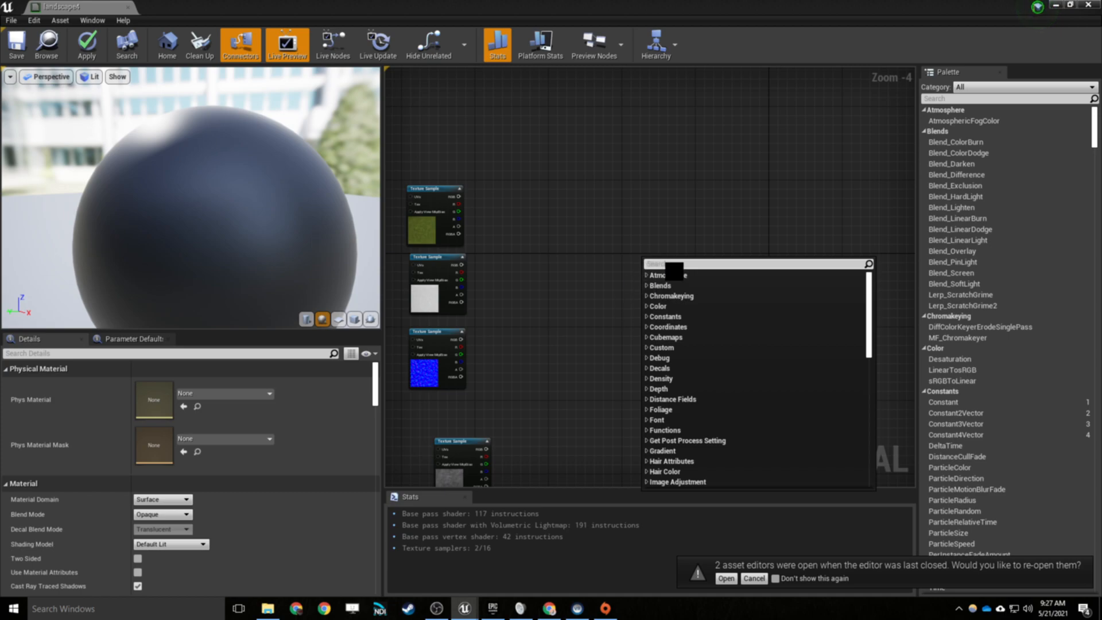
text(land)
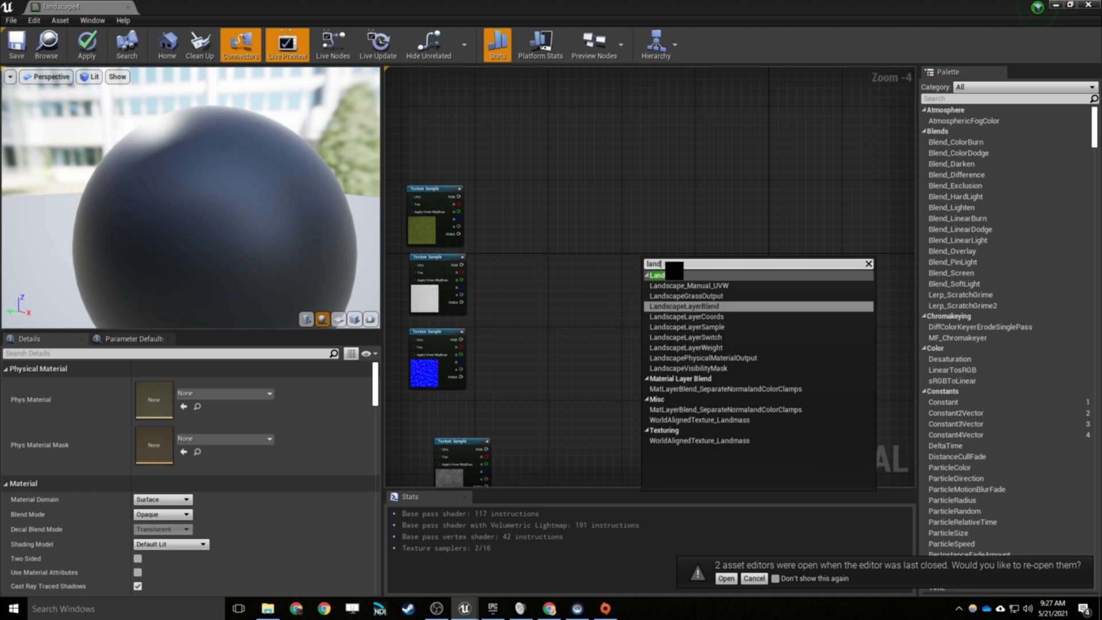
text(scape)
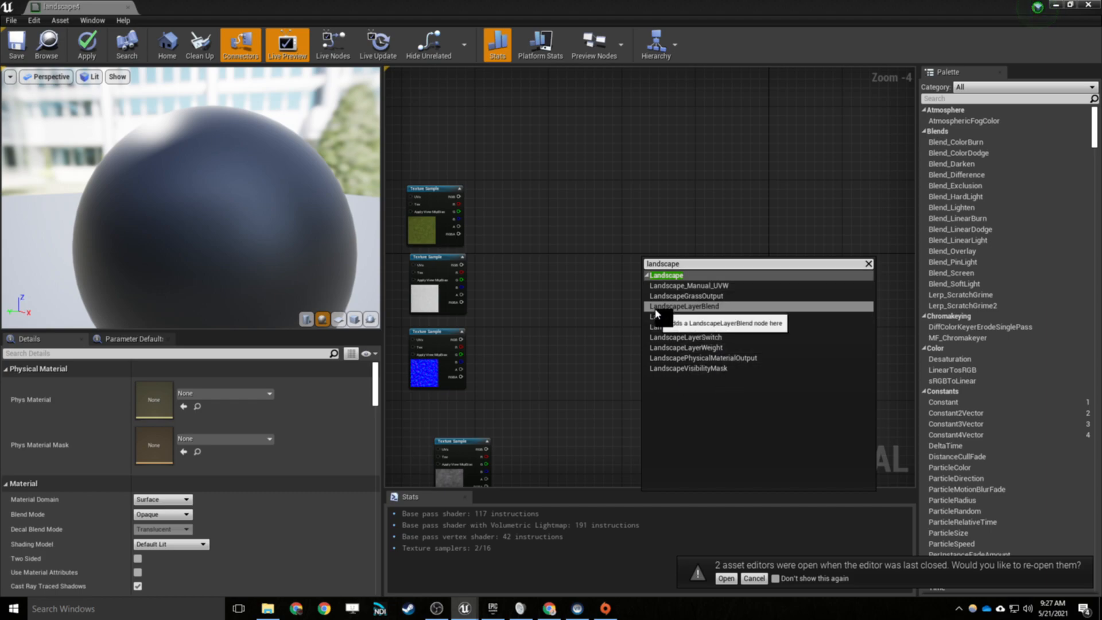
click(695, 309)
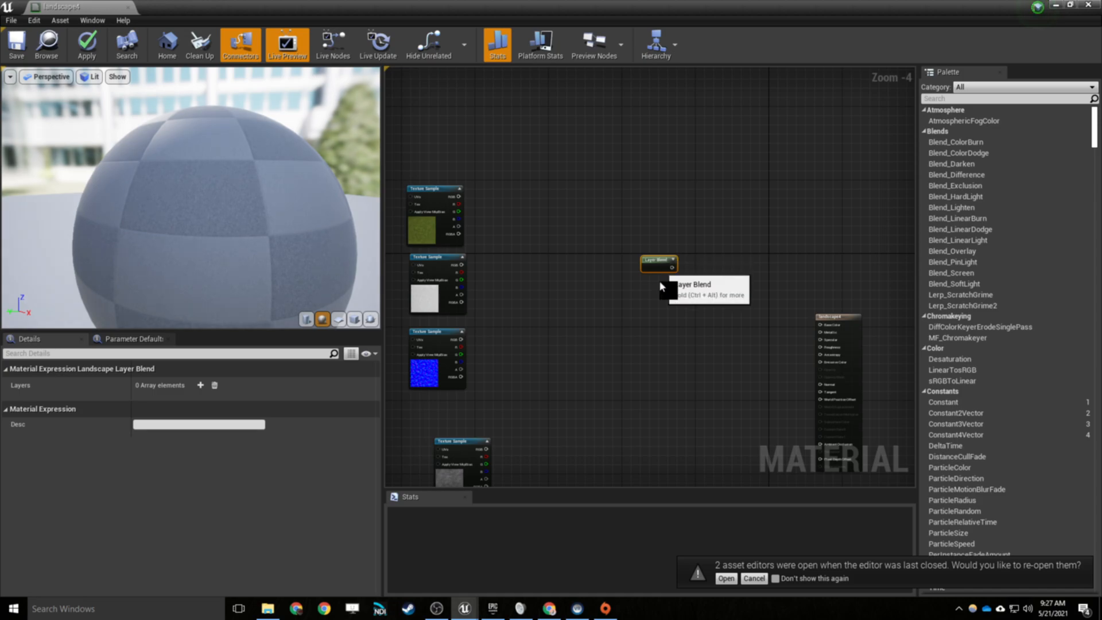
drag(657, 261, 651, 345)
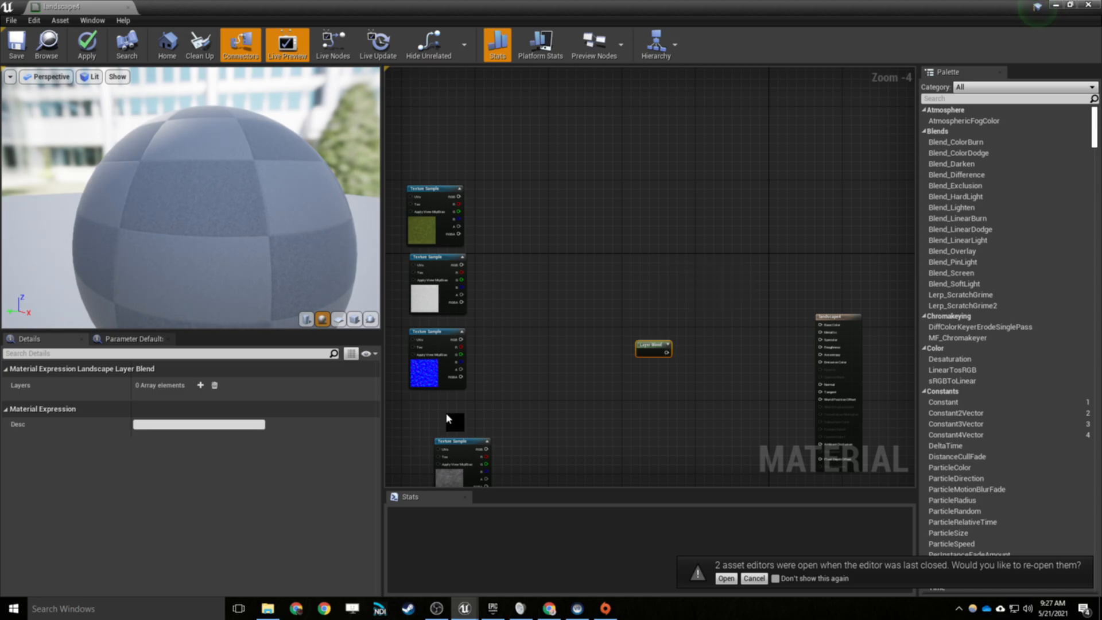
Add three layers to the Layer Blend node.
scroll(534, 363, up, 2)
right_drag(535, 363, 655, 401)
mouse_move(475, 151)
mouse_down()
mouse_move(657, 359)
mouse_move(746, 373)
mouse_move(555, 230)
mouse_move(477, 153)
mouse_up()
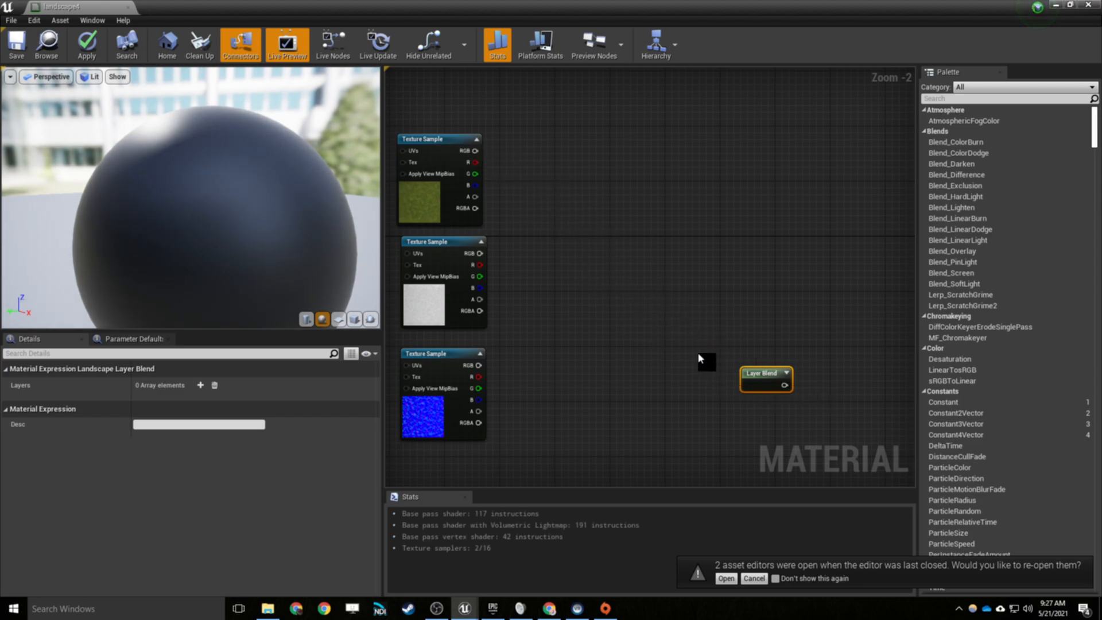
right_drag(686, 381, 563, 287)
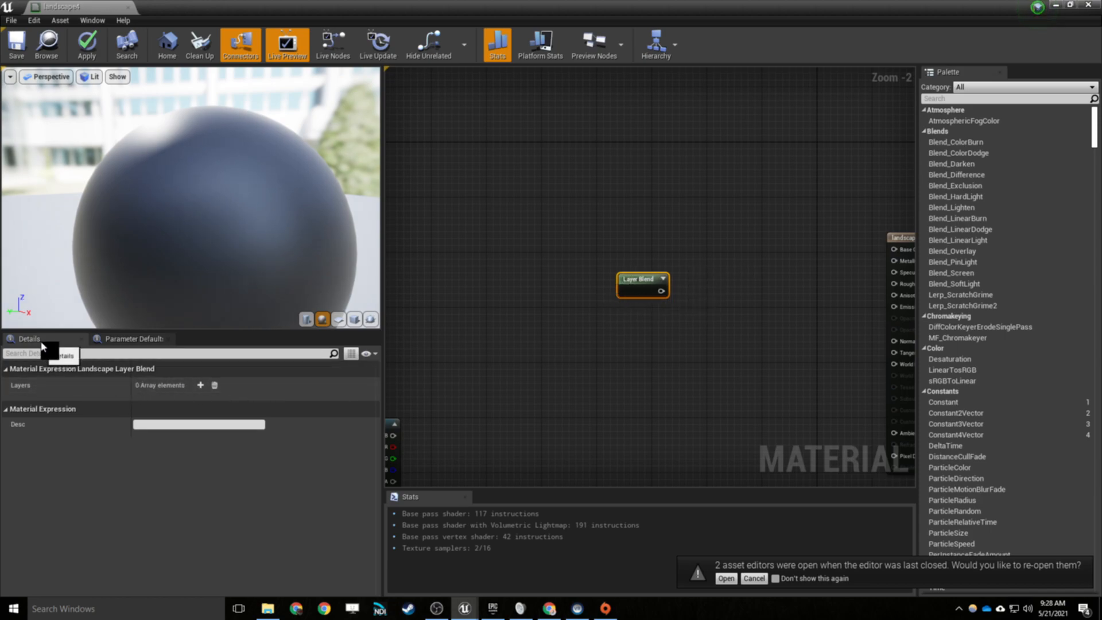
click(201, 387)
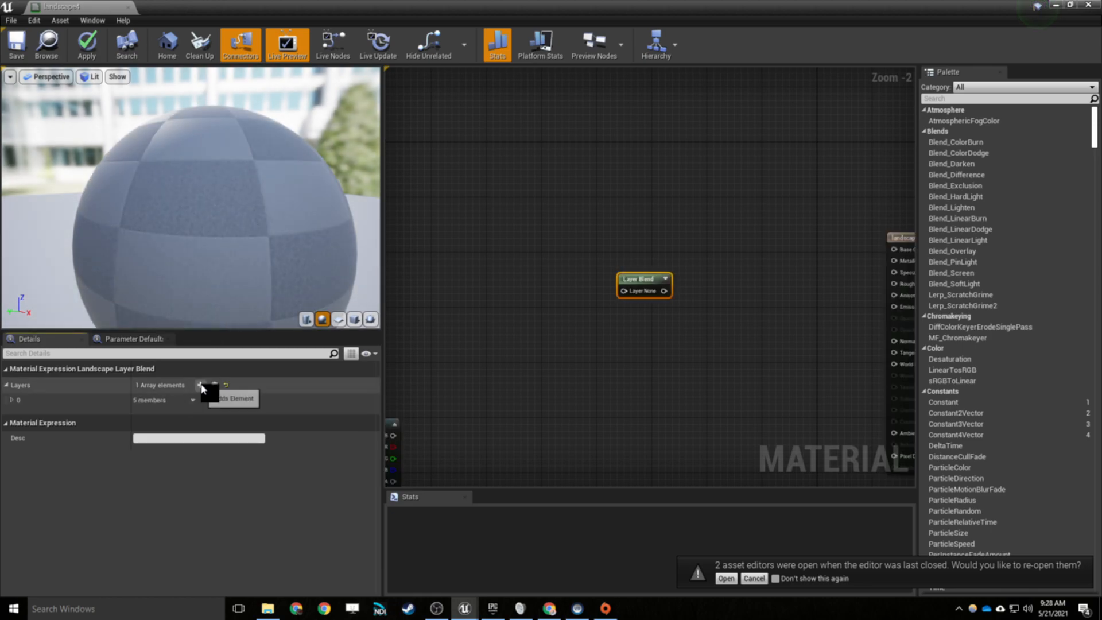
click(201, 385)
click(201, 385)
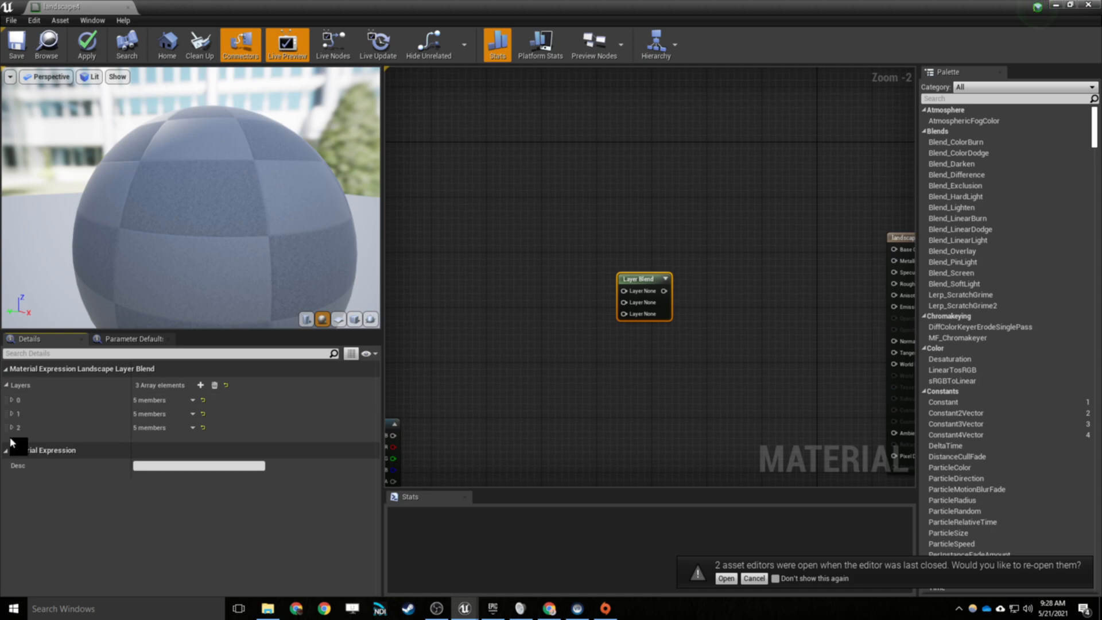
Name the Layer Blend node's first layer (index 0) grass.
click(11, 399)
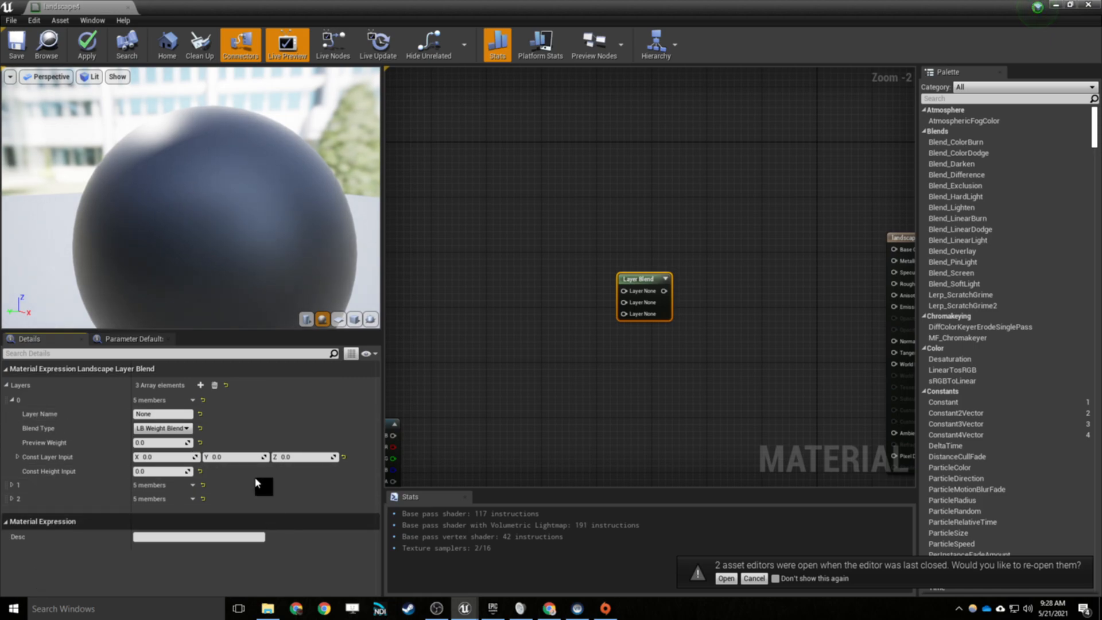
click(170, 414)
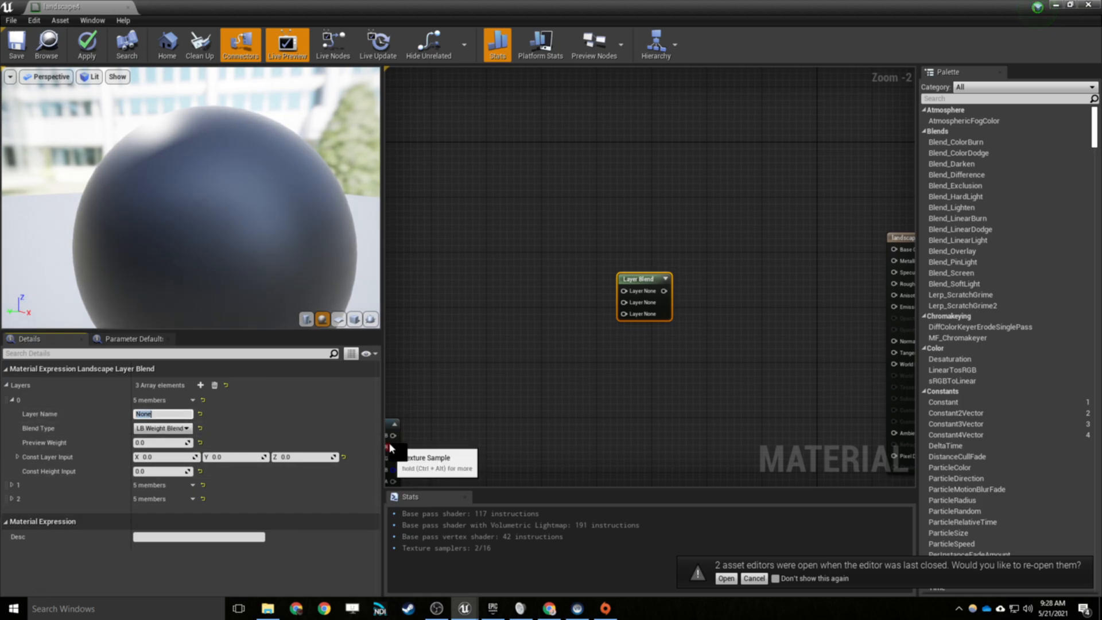
text(grass)
key(Return)
right_drag(566, 368, 703, 302)
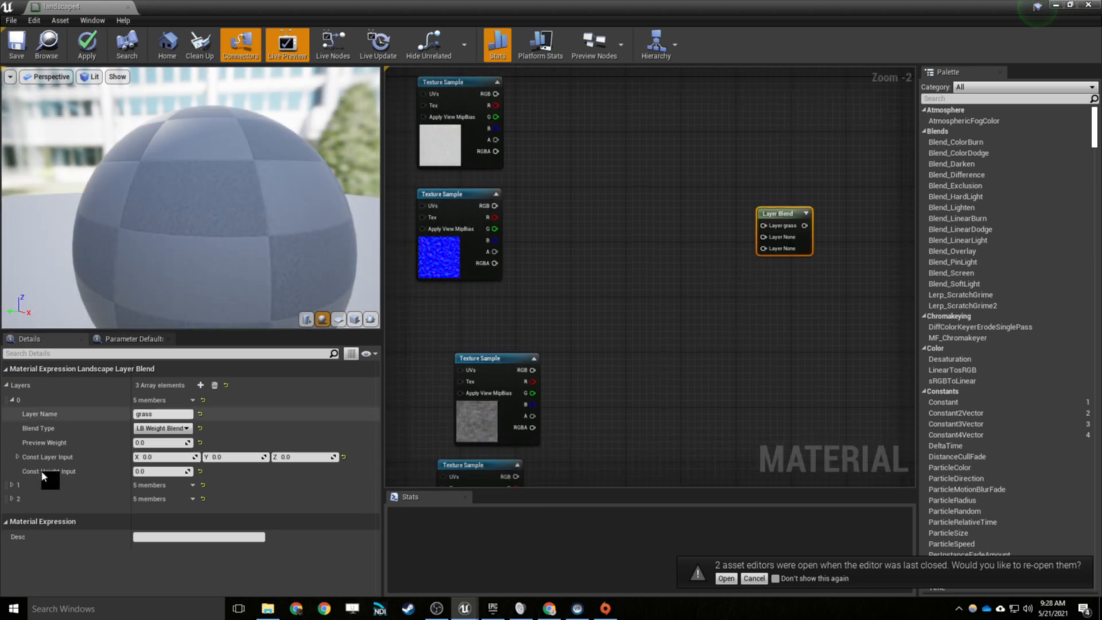
Name the Layer Blend node's second layer (index 1) rock.
click(11, 485)
drag(179, 500, 101, 501)
text(rock)
key(Return)
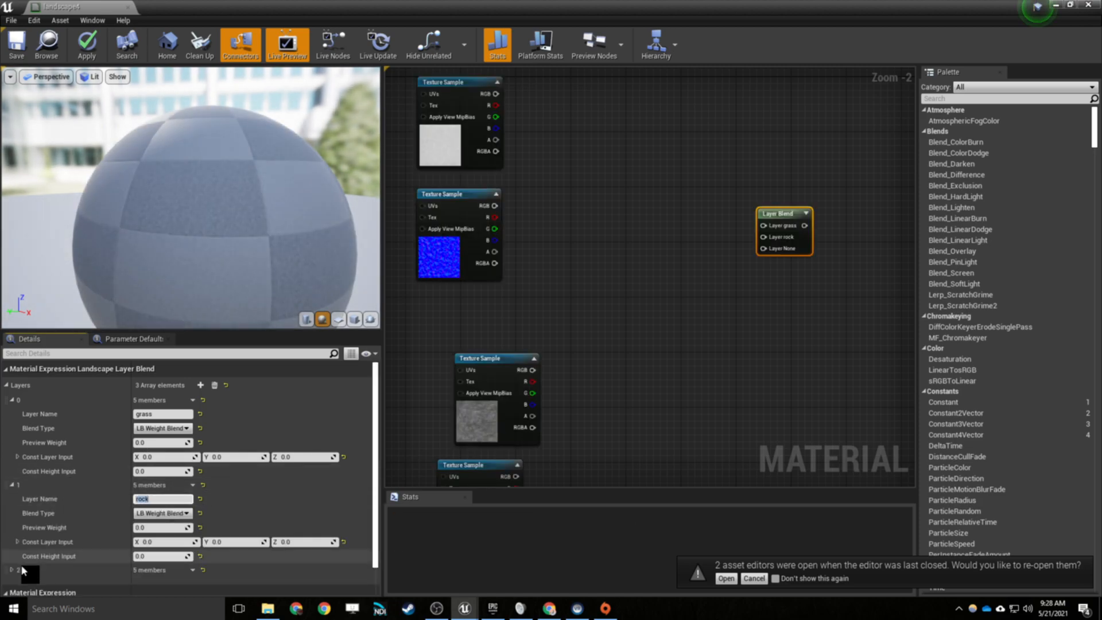
Name the Layer Blend node's third layer (index 2) dirt.
click(12, 569)
scroll(86, 528, down, 3)
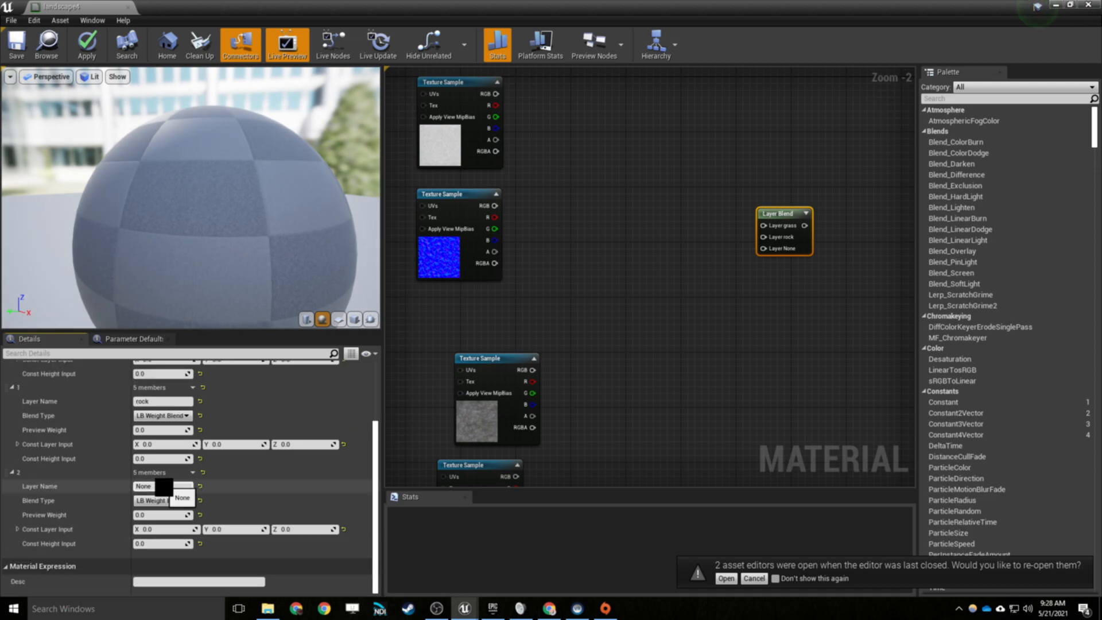
click(157, 486)
text(dir)
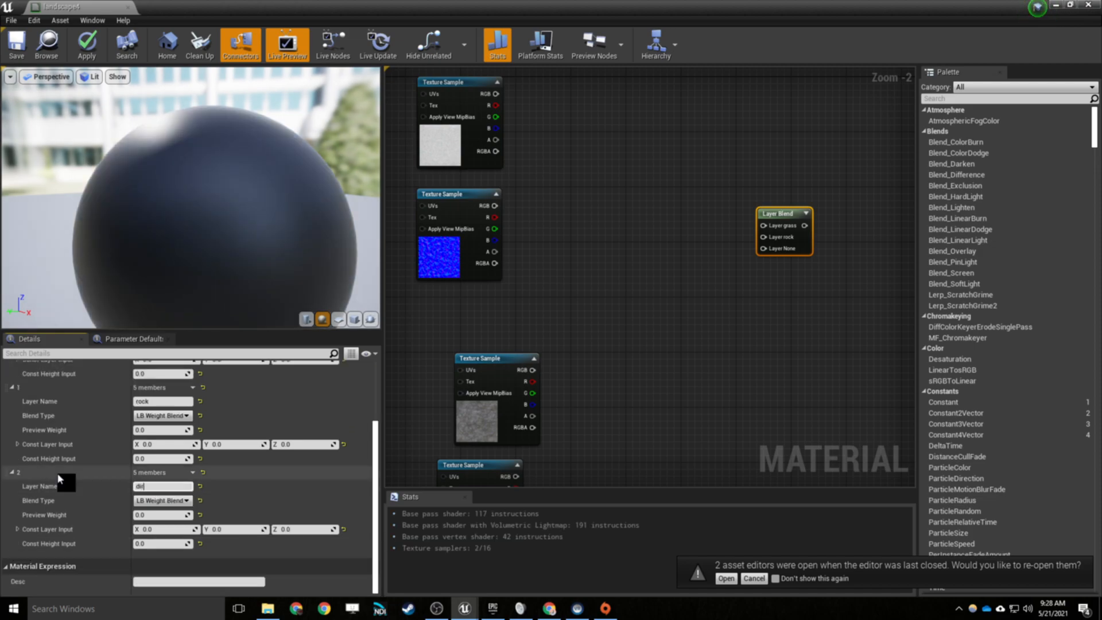
text(t)
key(Return)
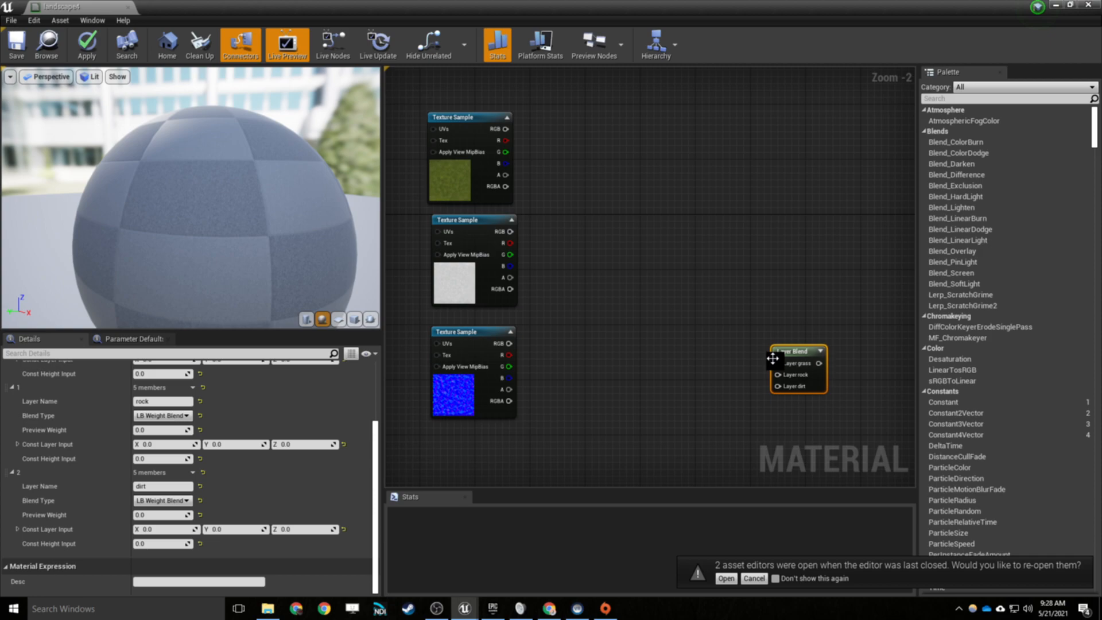
Try to connect the RGB outputs of the grass color and roughness samples to the Layer grass input of the Layer Blend node.
scroll(597, 283, down, 1)
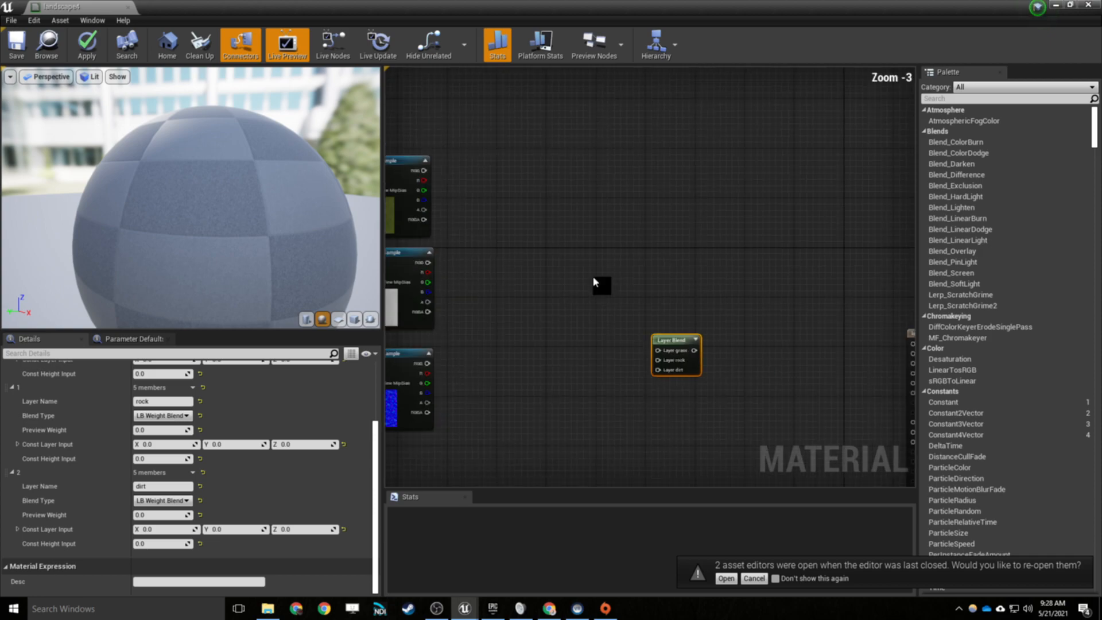
right_drag(593, 279, 591, 248)
drag(422, 139, 663, 326)
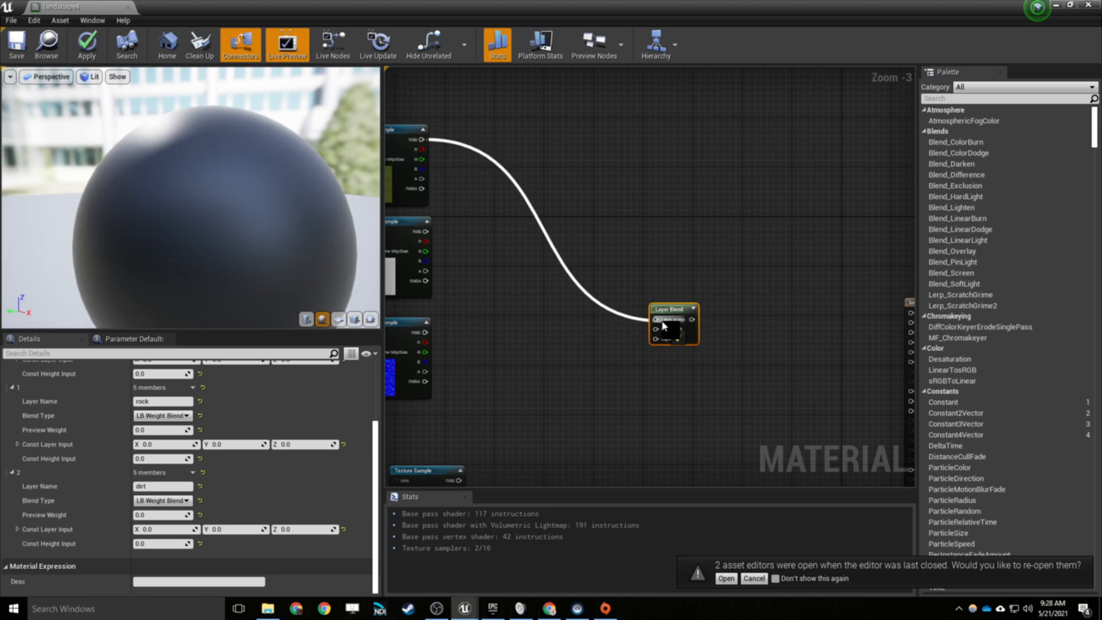
drag(425, 231, 662, 321)
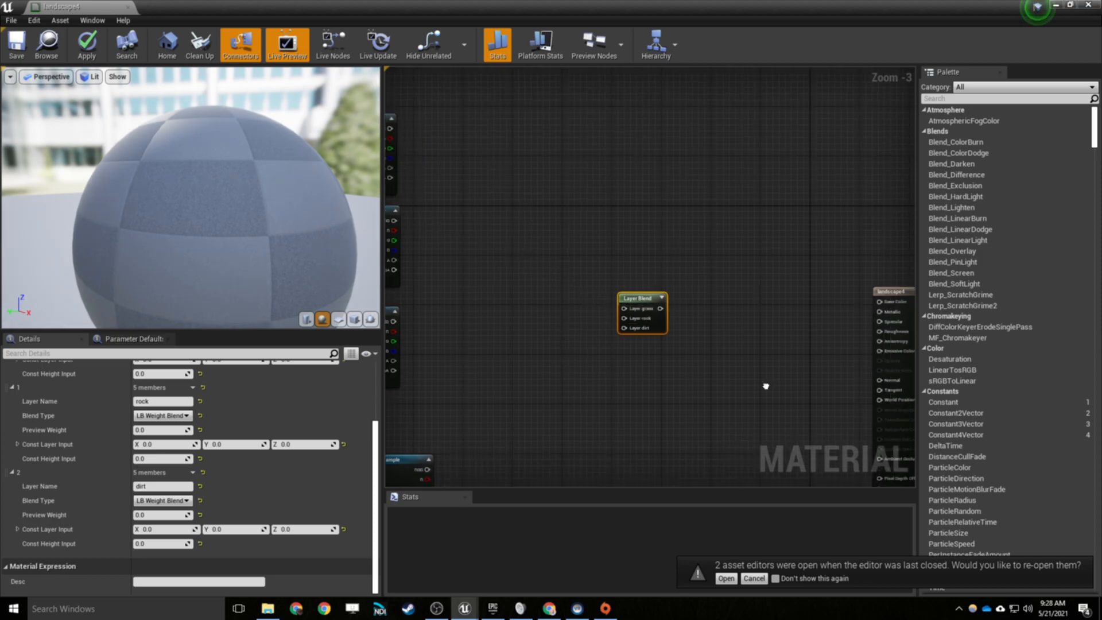
Add a MakeMaterialAttributes node between the grass texture samples and the Layer Blend node.
right_drag(765, 386, 724, 381)
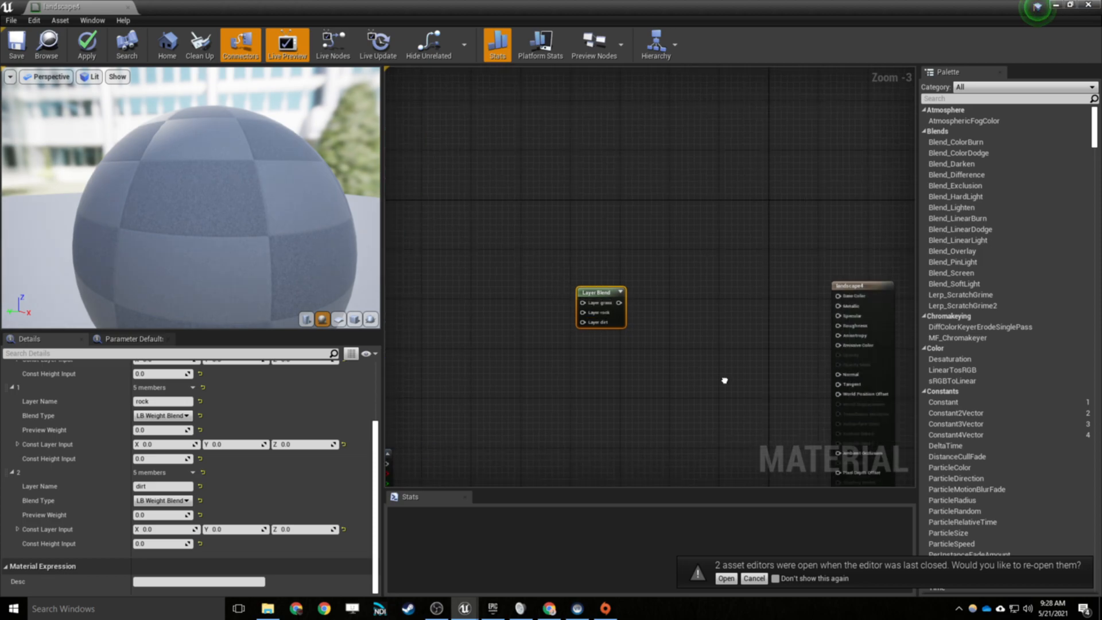
right_drag(724, 380, 773, 383)
click(773, 383)
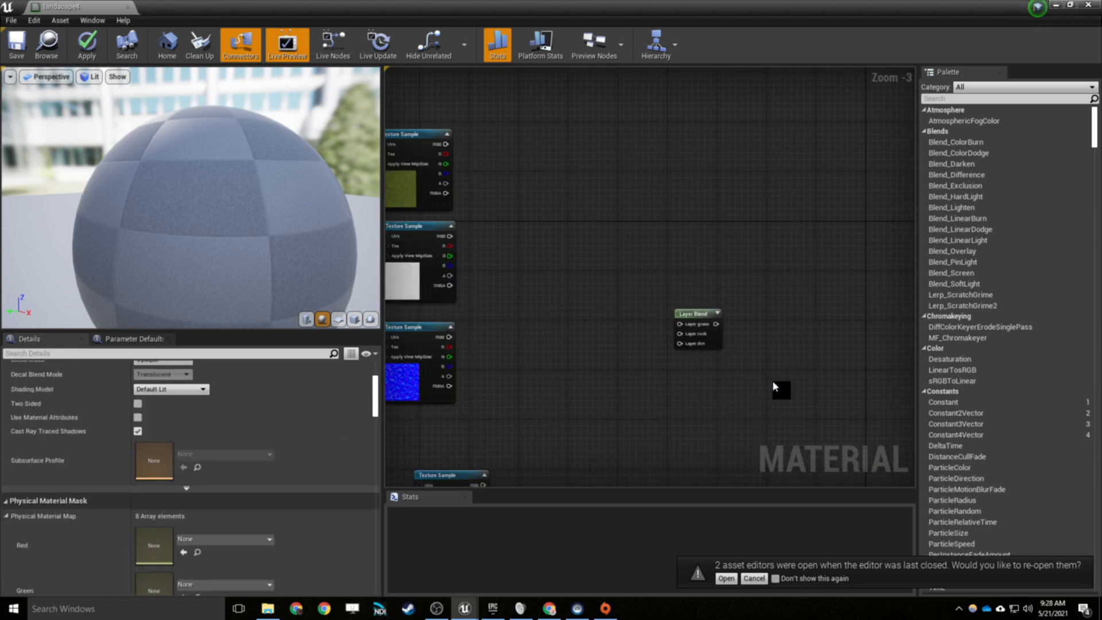
right_drag(773, 386, 635, 295)
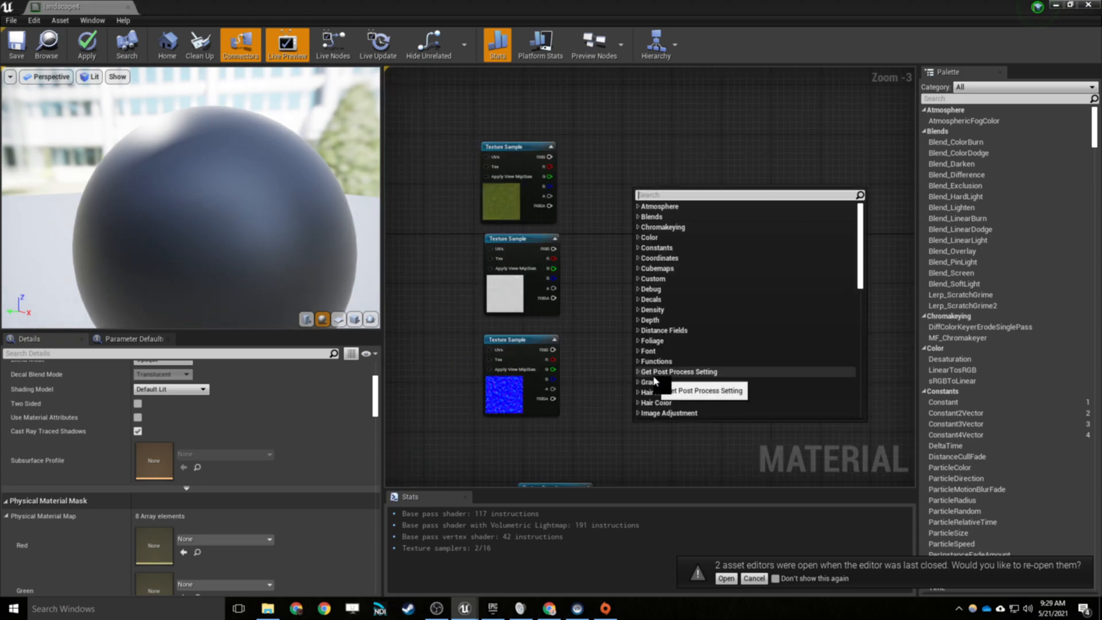
text(make)
text( atr)
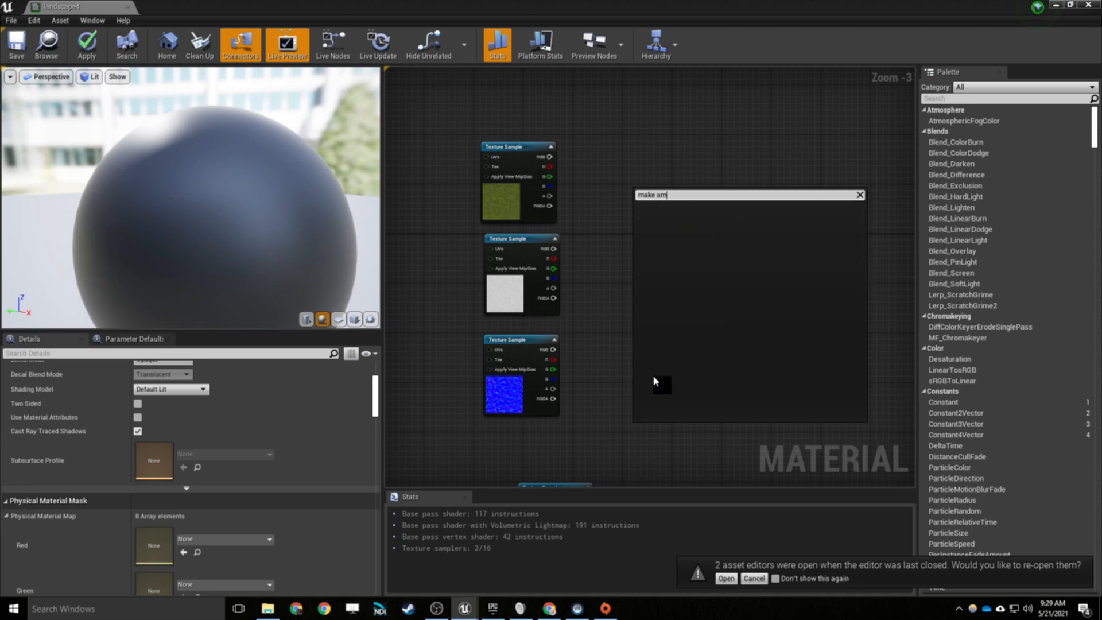
key(BackSpace)
key(BackSpace)
key(BackSpace)
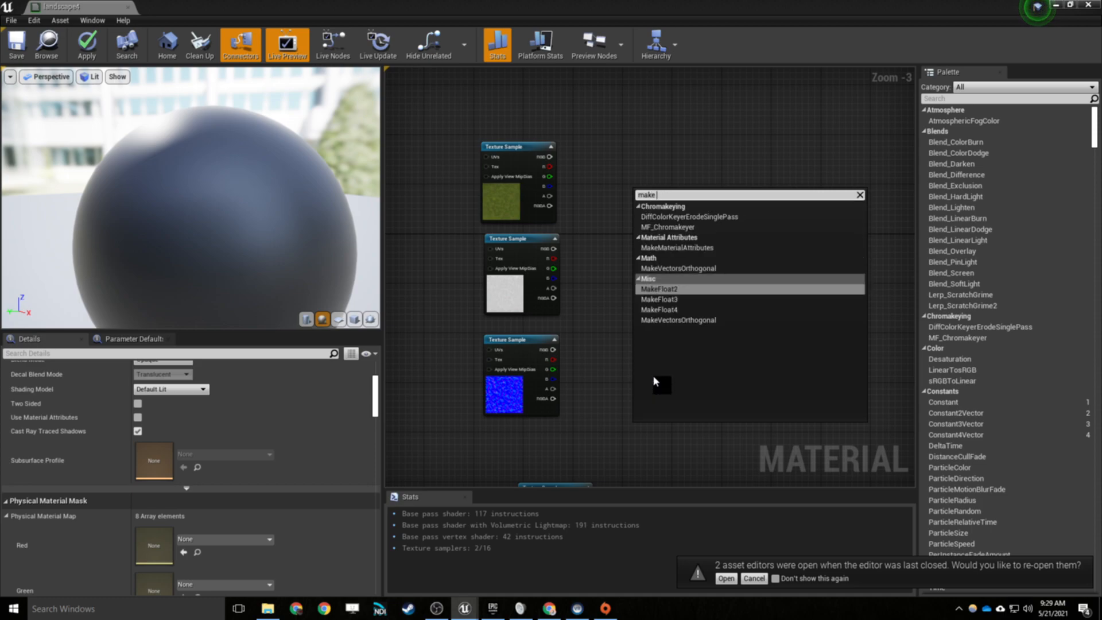
click(675, 248)
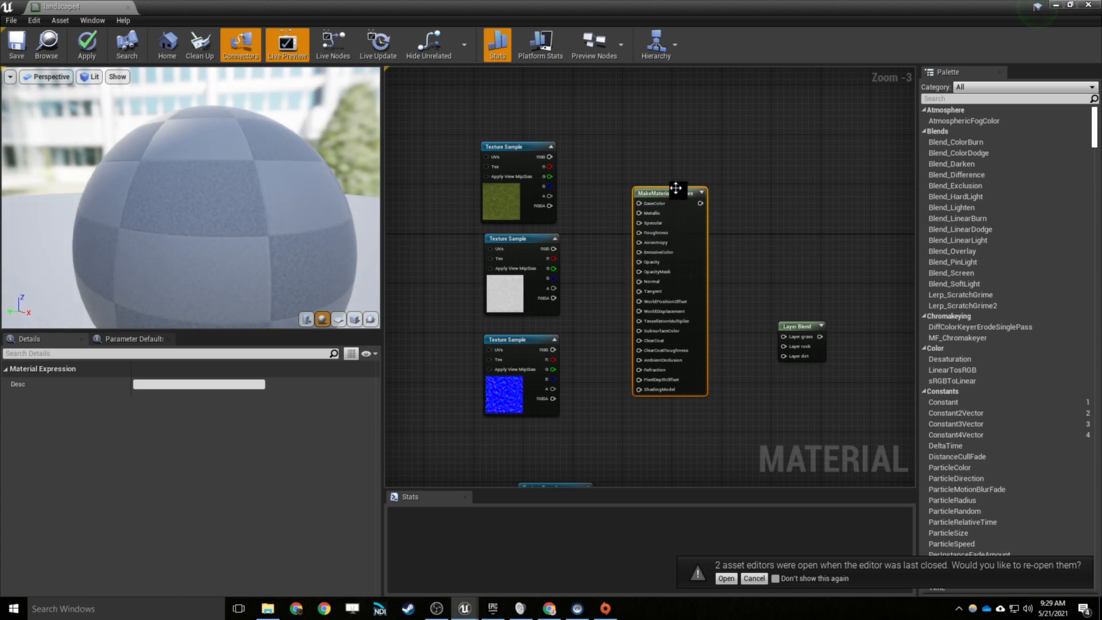
Connect the RGB outputs of the grass color, roughness and normal samples to the MakeMaterialAttributes node's BaseColor, Roughness and Normal inputs.
right_drag(522, 153, 241, 47)
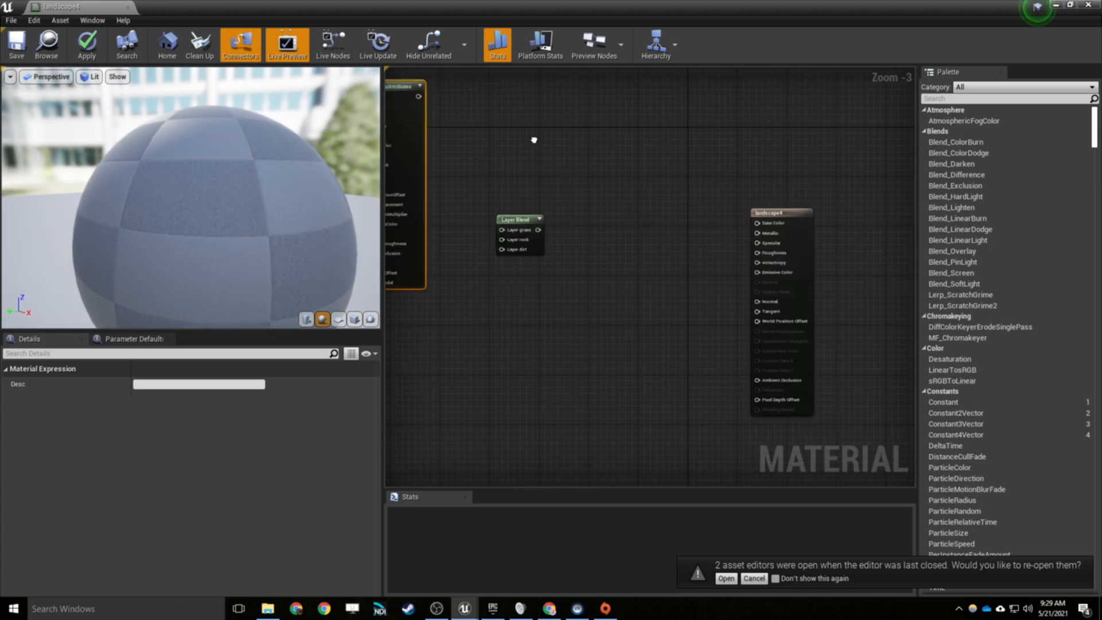
right_drag(533, 140, 579, 208)
drag(579, 208, 601, 213)
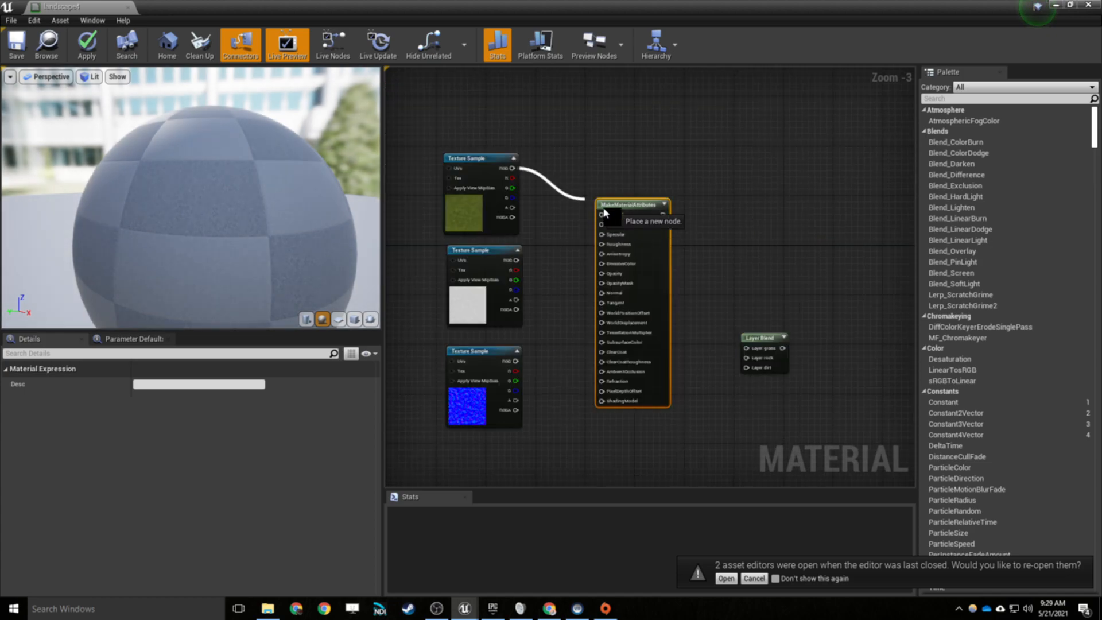
drag(516, 260, 602, 244)
drag(515, 361, 603, 293)
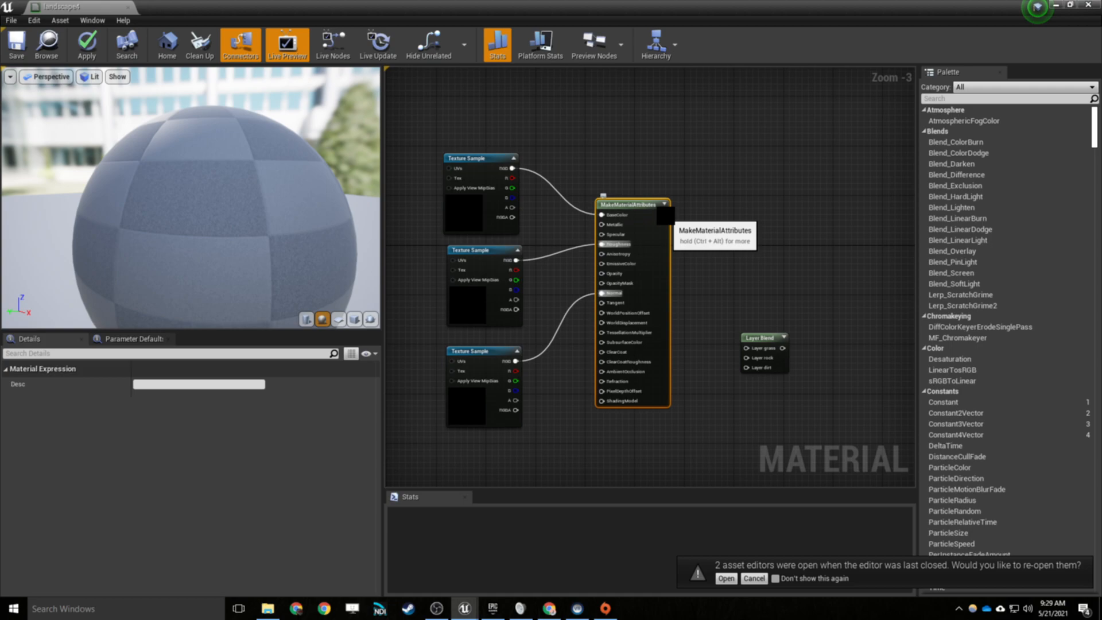
Add a second MakeMaterialAttributes node beside the rock samples and connect their RGB outputs to its BaseColor, Normal and Roughness inputs.
right_drag(652, 349, 668, 130)
right_drag(634, 371, 628, 302)
right_click(629, 301)
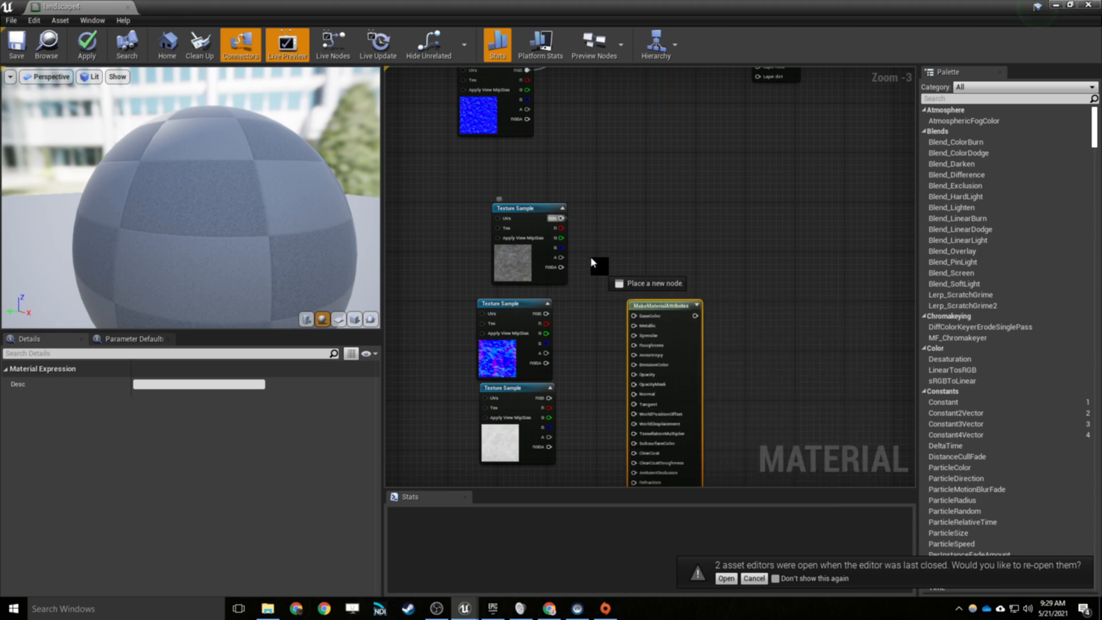
drag(560, 218, 641, 318)
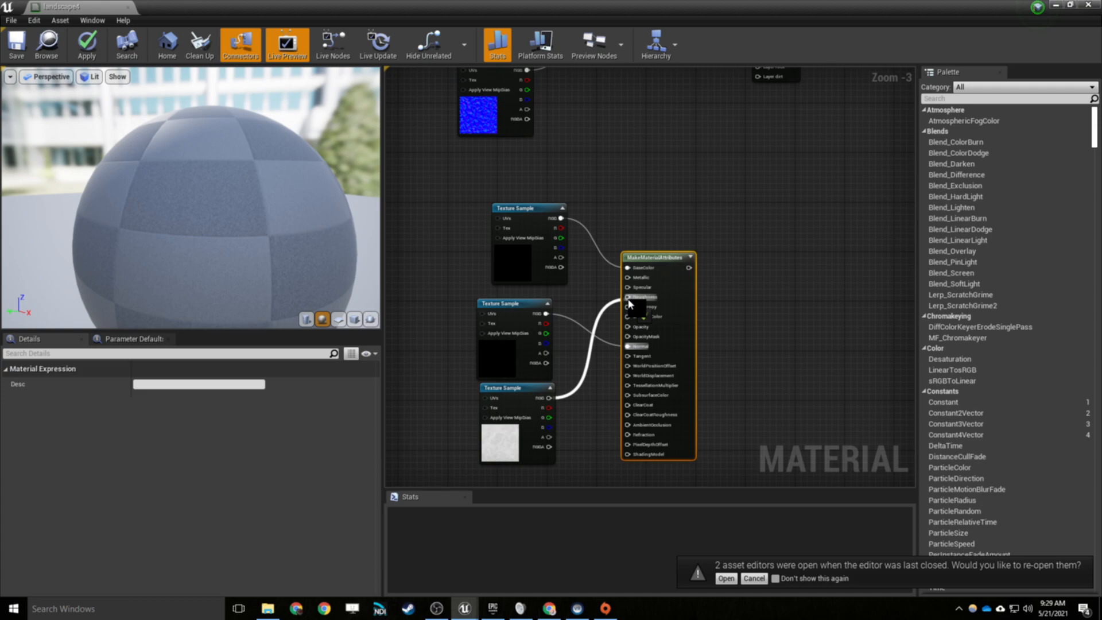
drag(630, 304, 628, 298)
drag(531, 315, 527, 467)
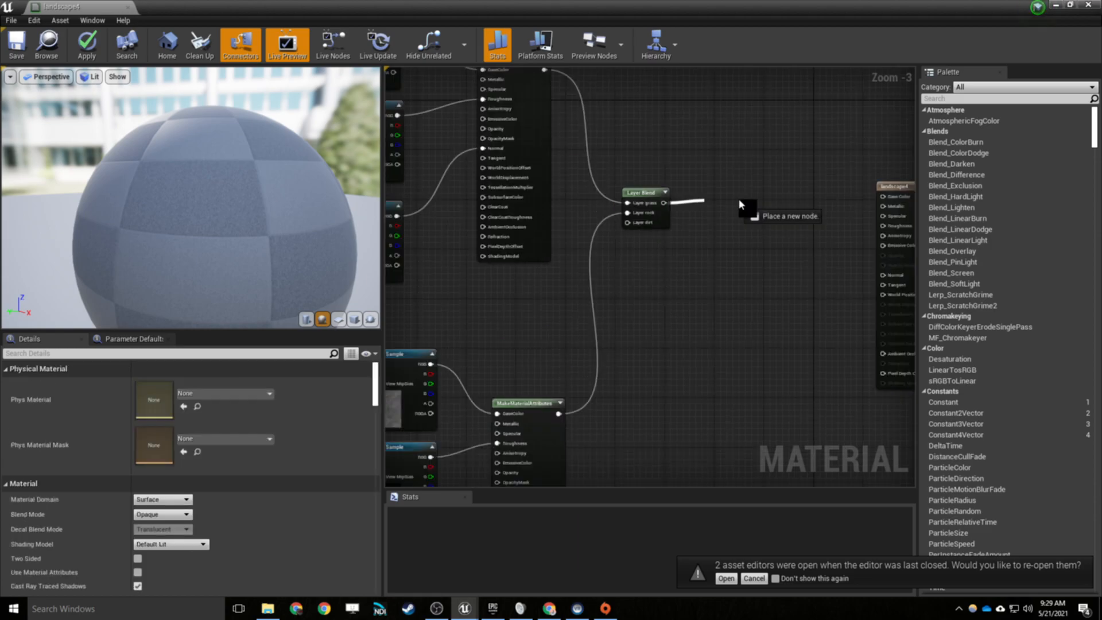
Route both MakeMaterialAttributes nodes through Layer Blend's grass and rock inputs into landscape4's Base Color, and save the material.
drag(740, 204, 883, 197)
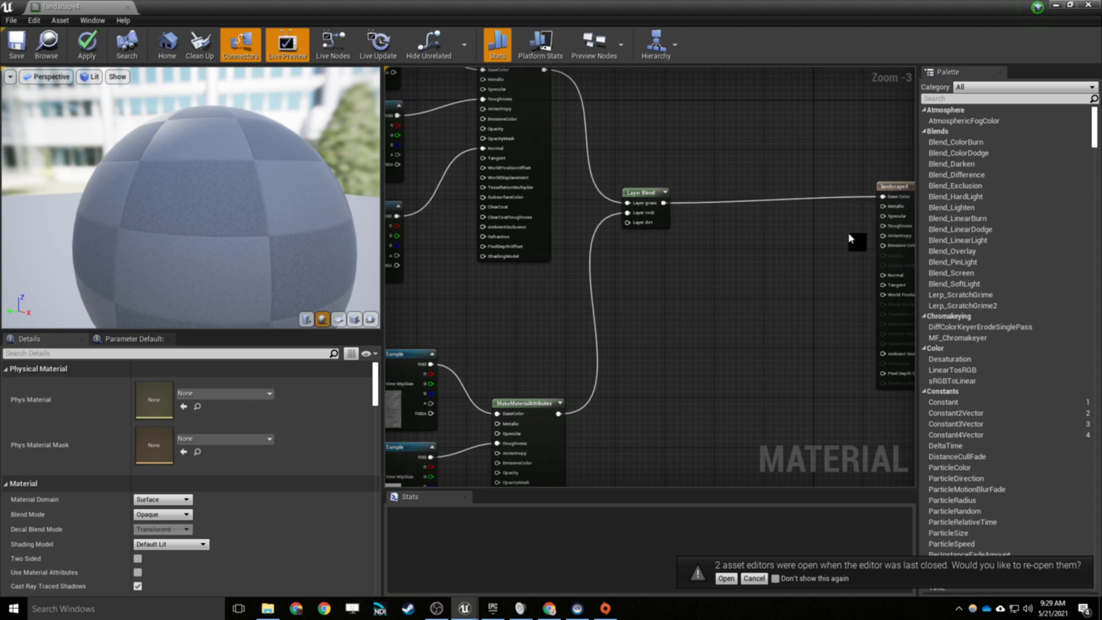
right_drag(849, 238, 866, 312)
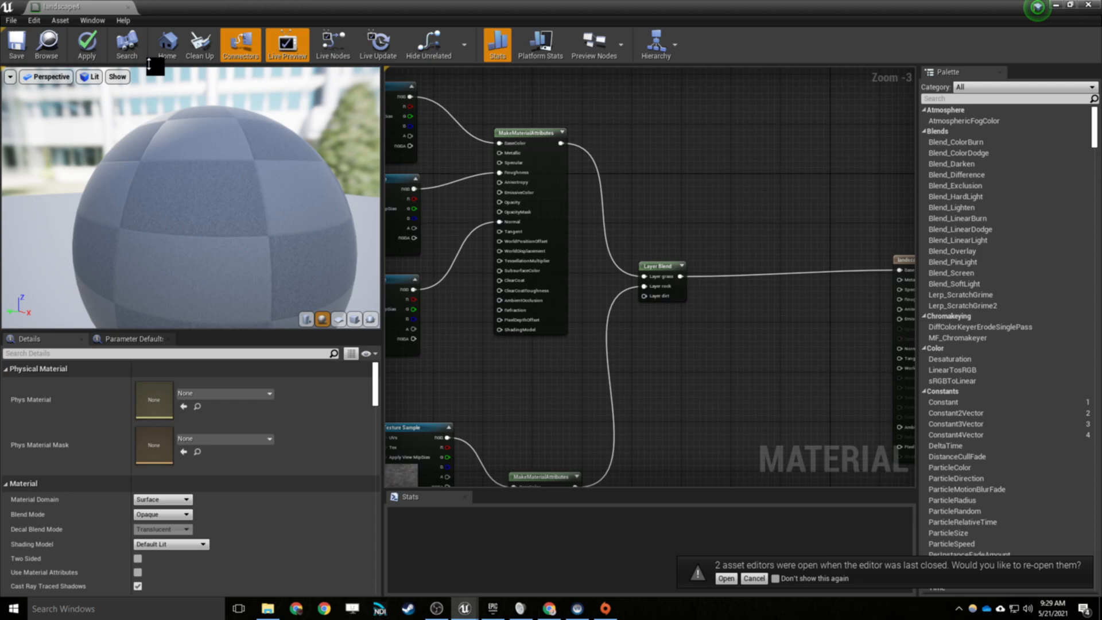
key(ctrl+s)
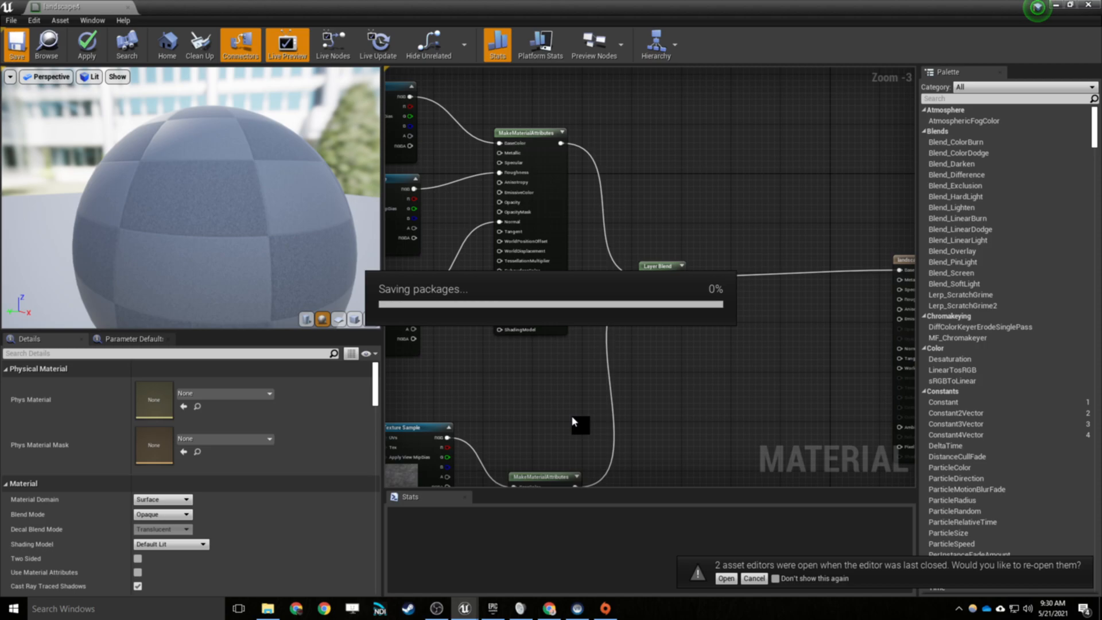
Return to the level editor, switch the landscape tools to Paint mode and try to paint the grass layer on the terrain.
right_drag(648, 453, 678, 371)
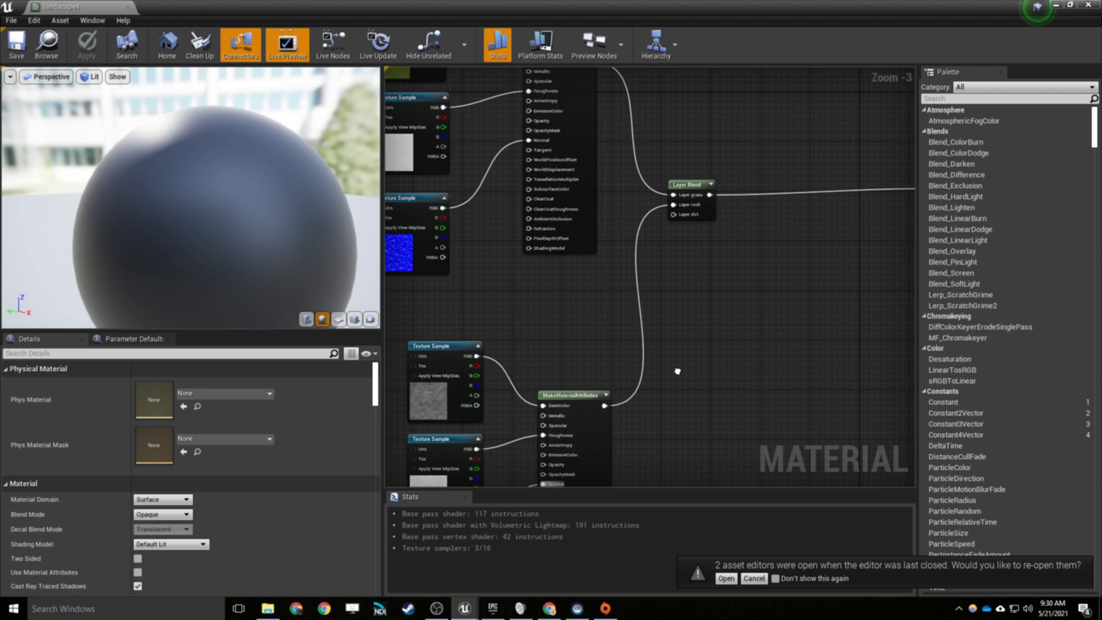
right_drag(677, 371, 576, 465)
click(1057, 6)
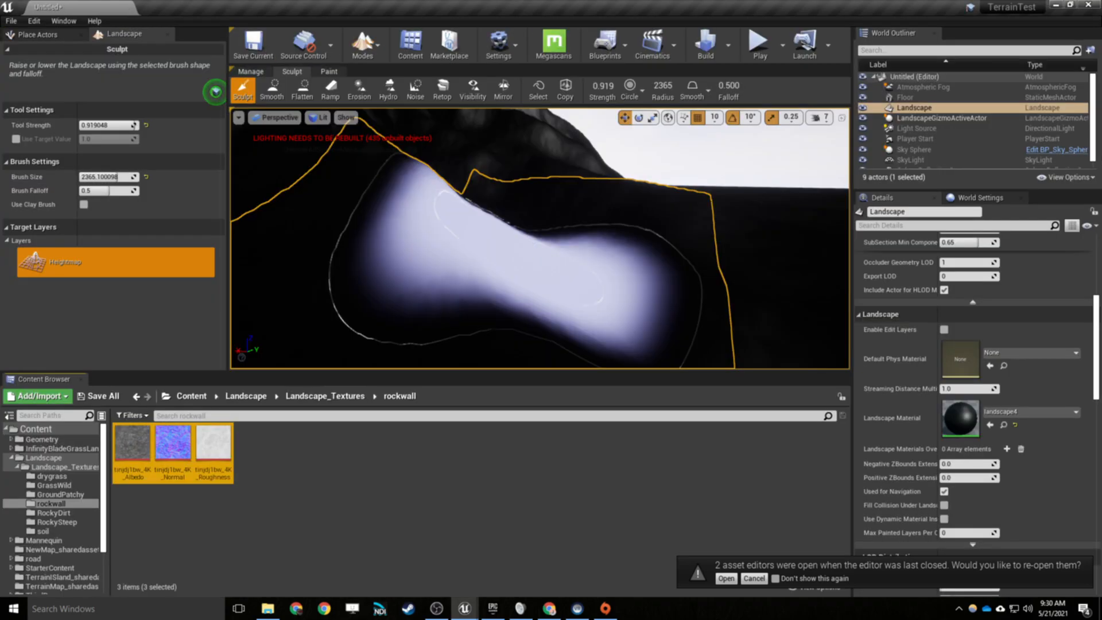
right_drag(519, 246, 448, 245)
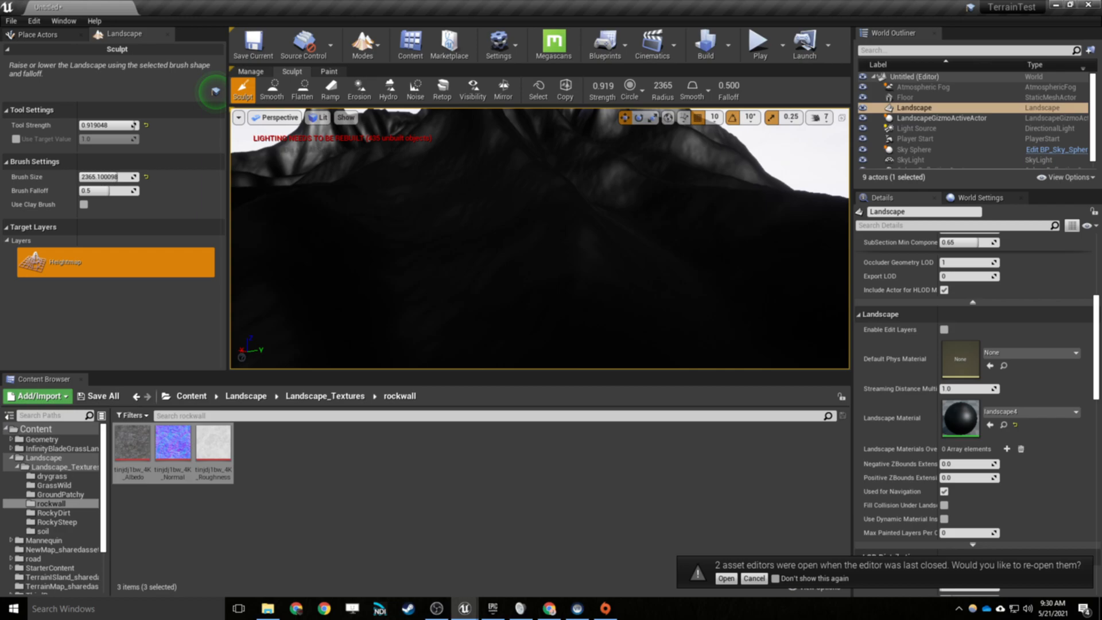
mouse_move(630, 230)
right_down()
mouse_move(631, 185)
mouse_move(678, 209)
right_up()
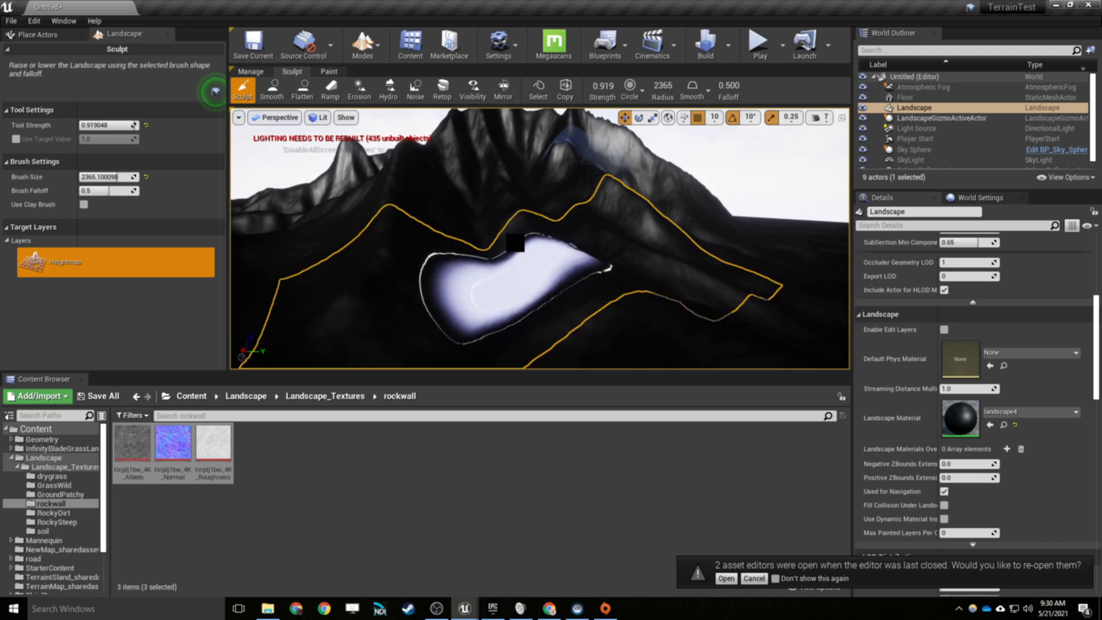
click(329, 71)
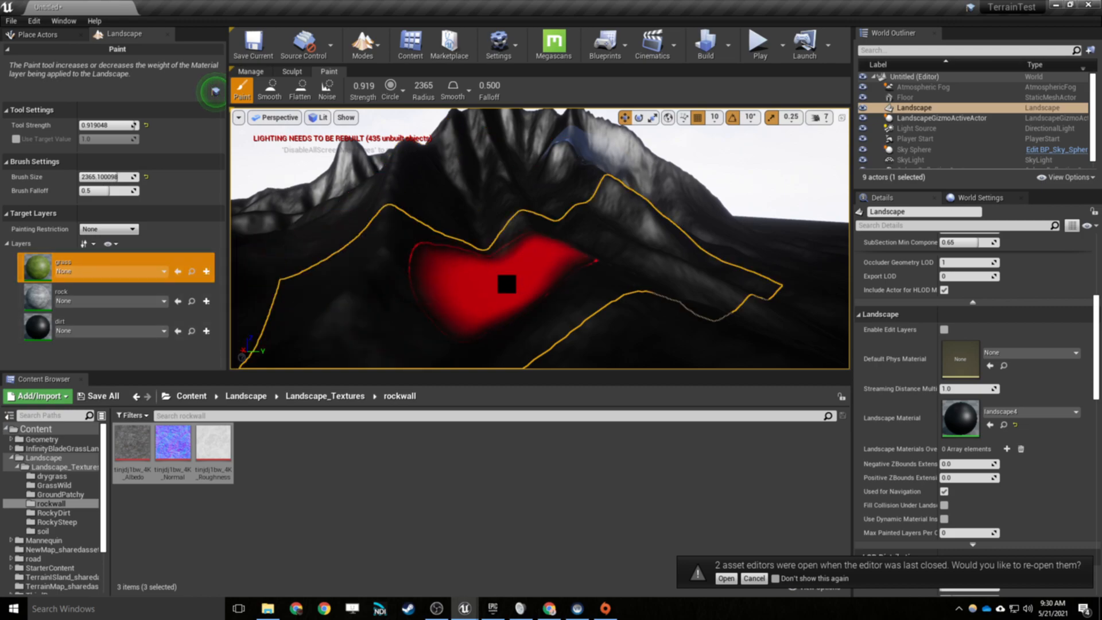
click(505, 290)
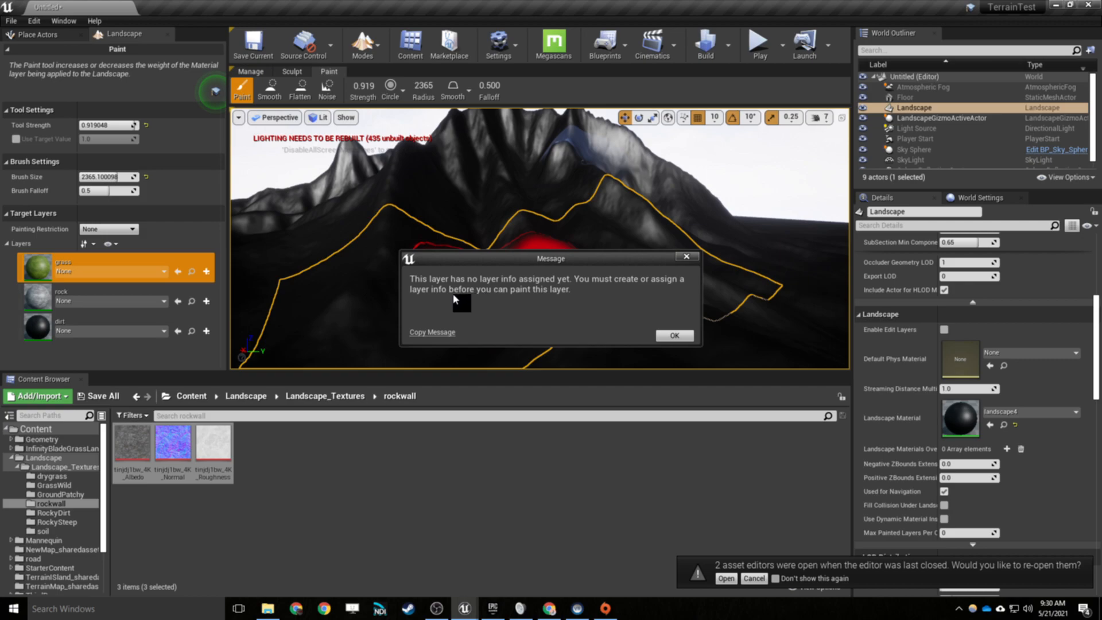
click(675, 335)
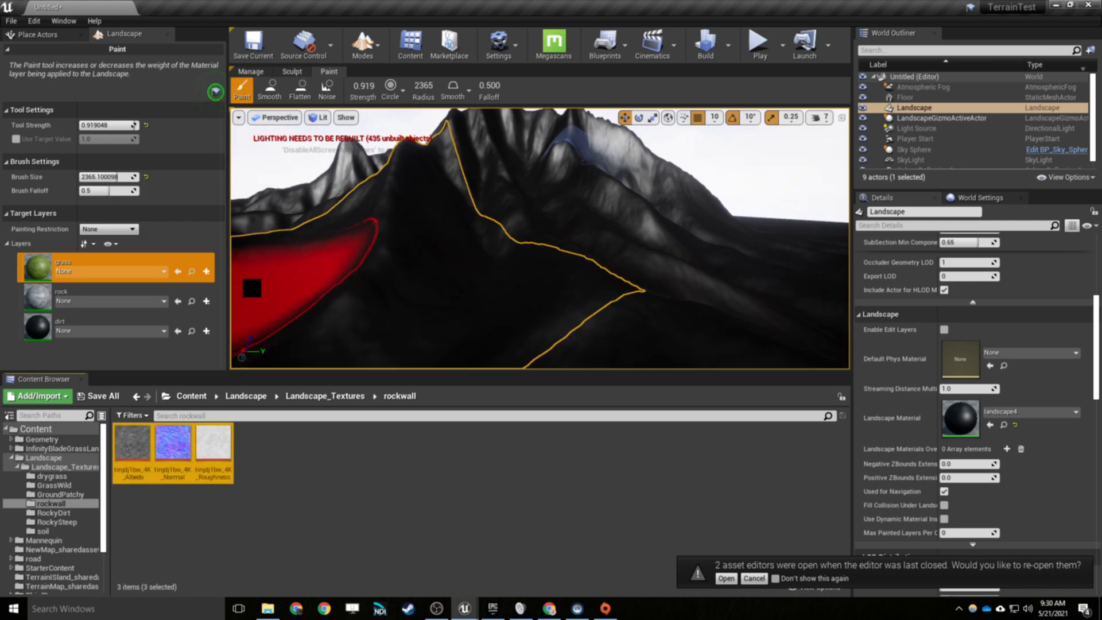
Create a weight-blended layer info named grass_LayerInfo for the grass layer in the Landscape_Textures folder.
click(206, 271)
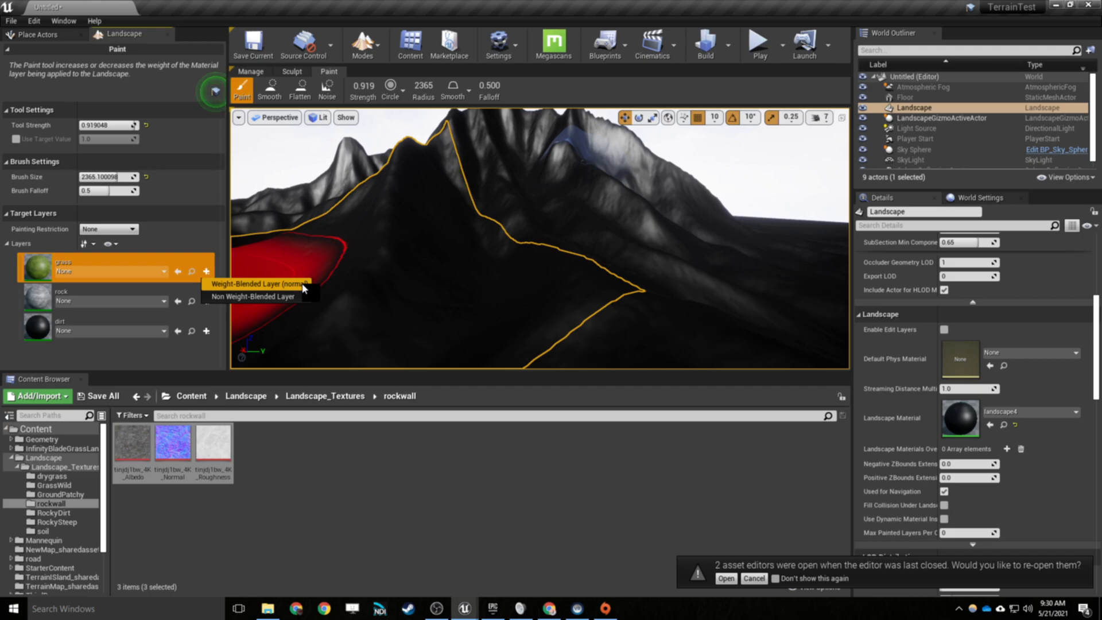
click(274, 283)
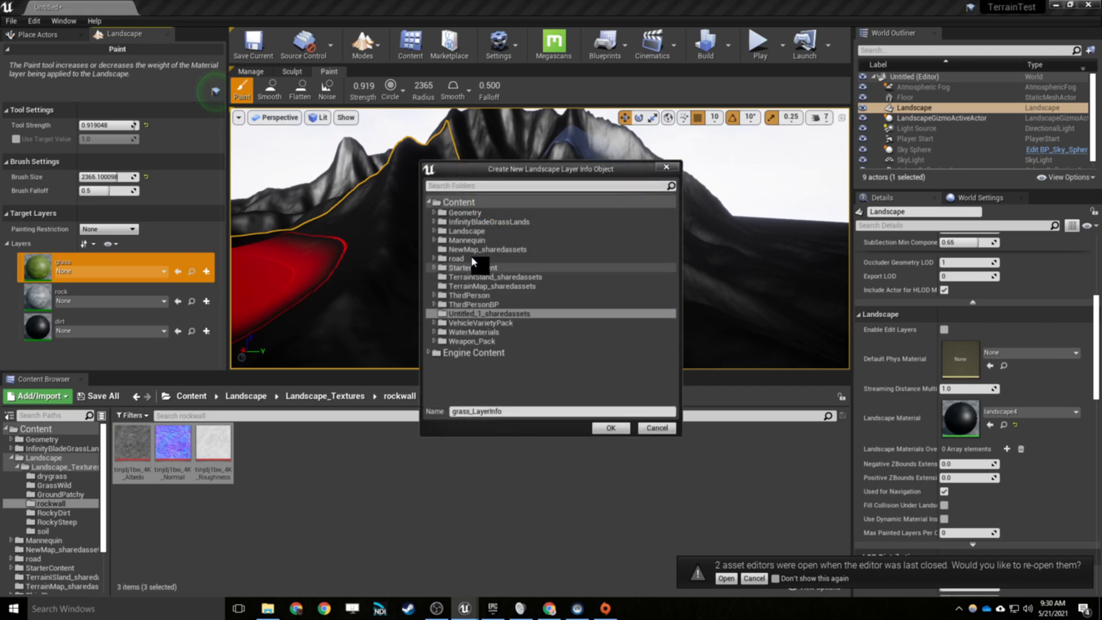
click(467, 231)
click(612, 428)
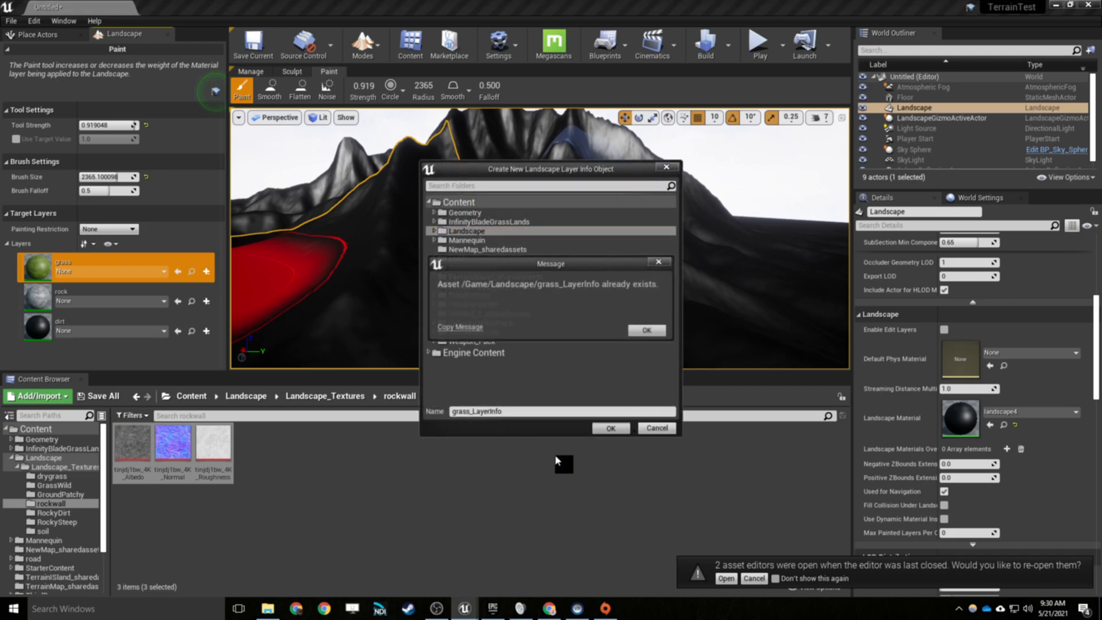
click(648, 331)
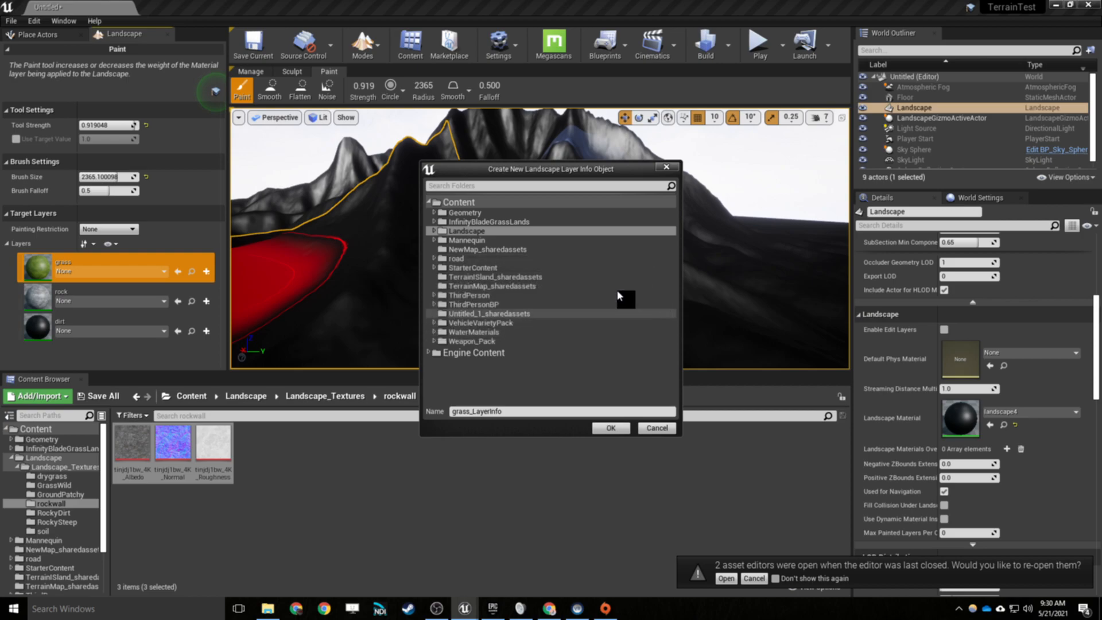
click(433, 232)
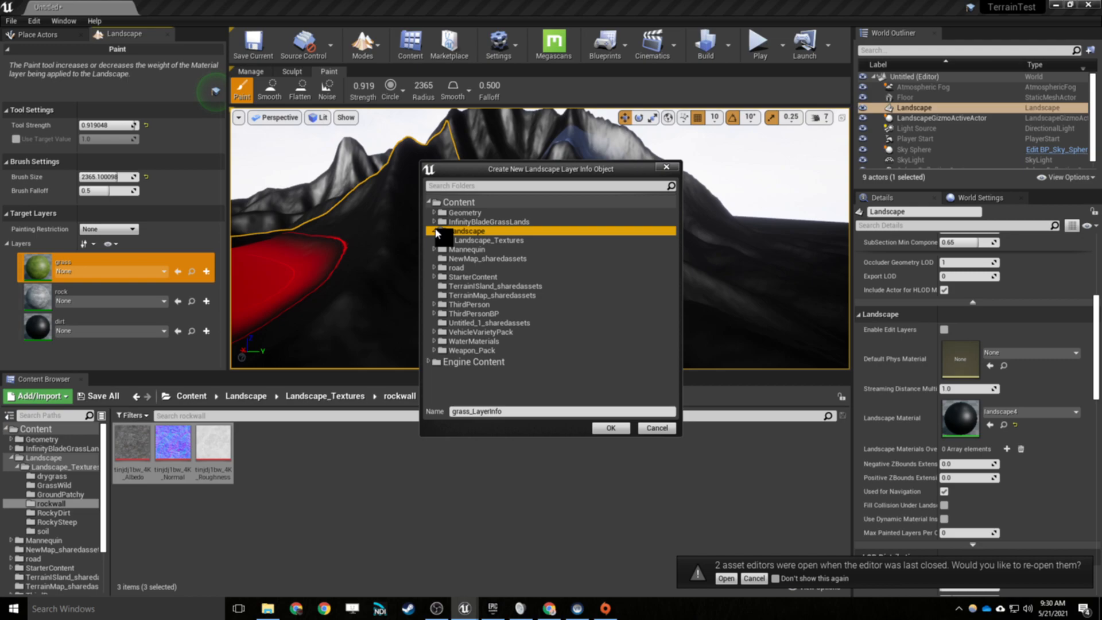
click(487, 240)
click(610, 428)
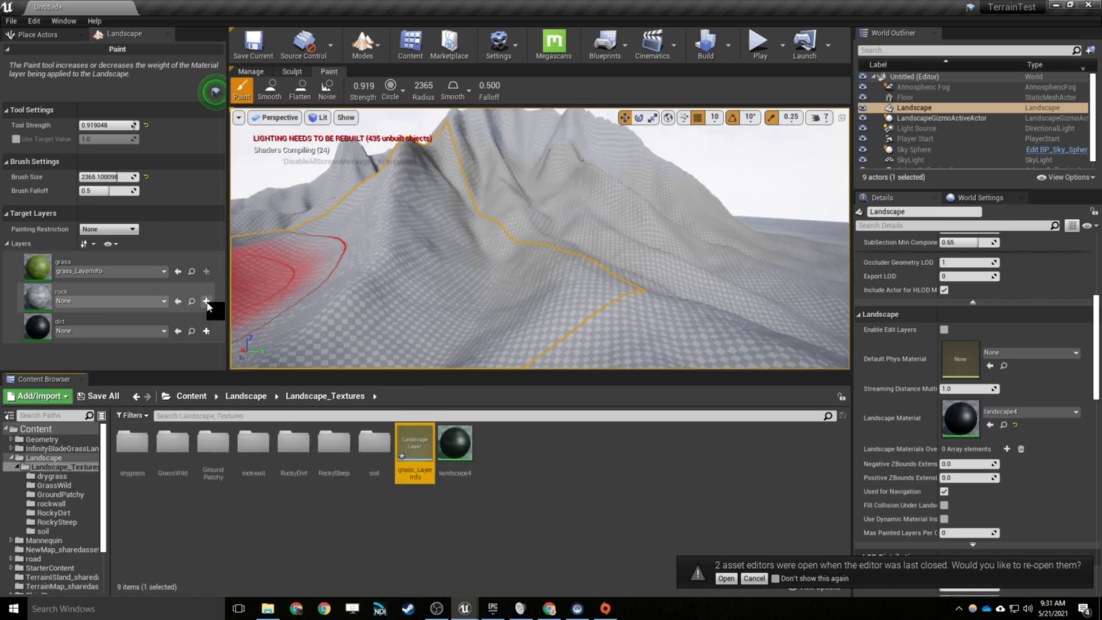
Create a weight-blended layer info named rock_LayerInfo for the rock layer in the Landscape_Textures folder.
click(207, 303)
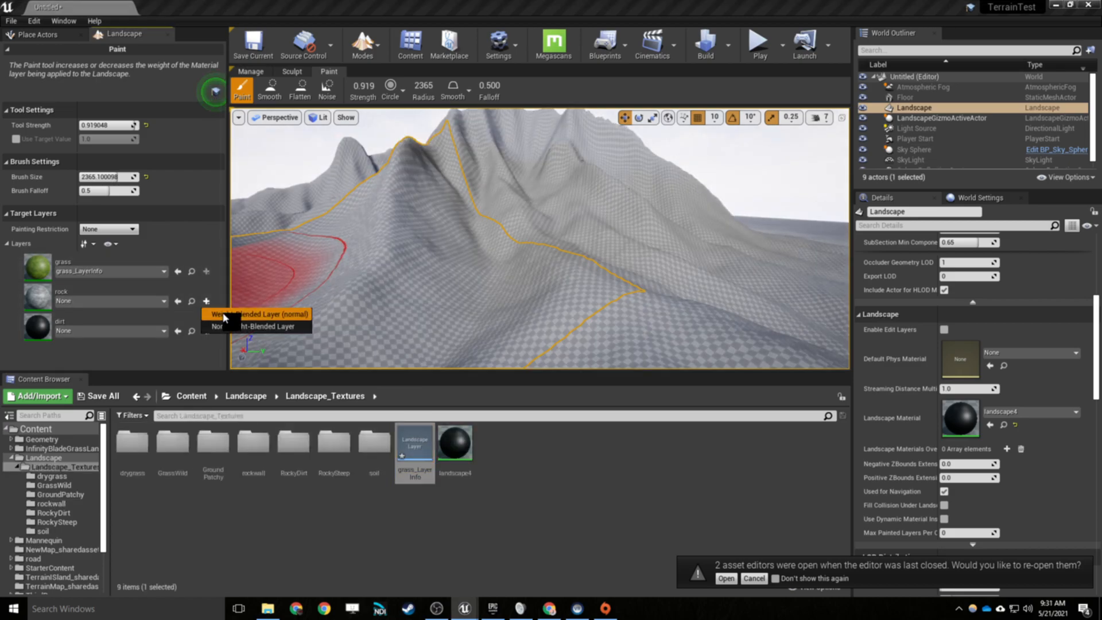
click(230, 314)
click(434, 231)
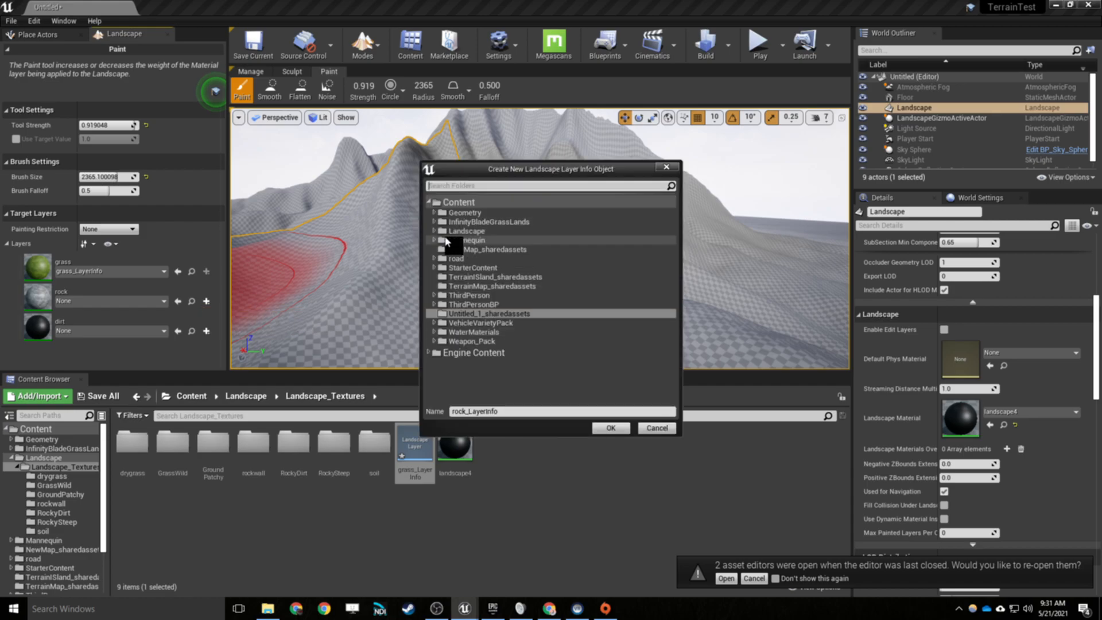
click(489, 240)
click(609, 429)
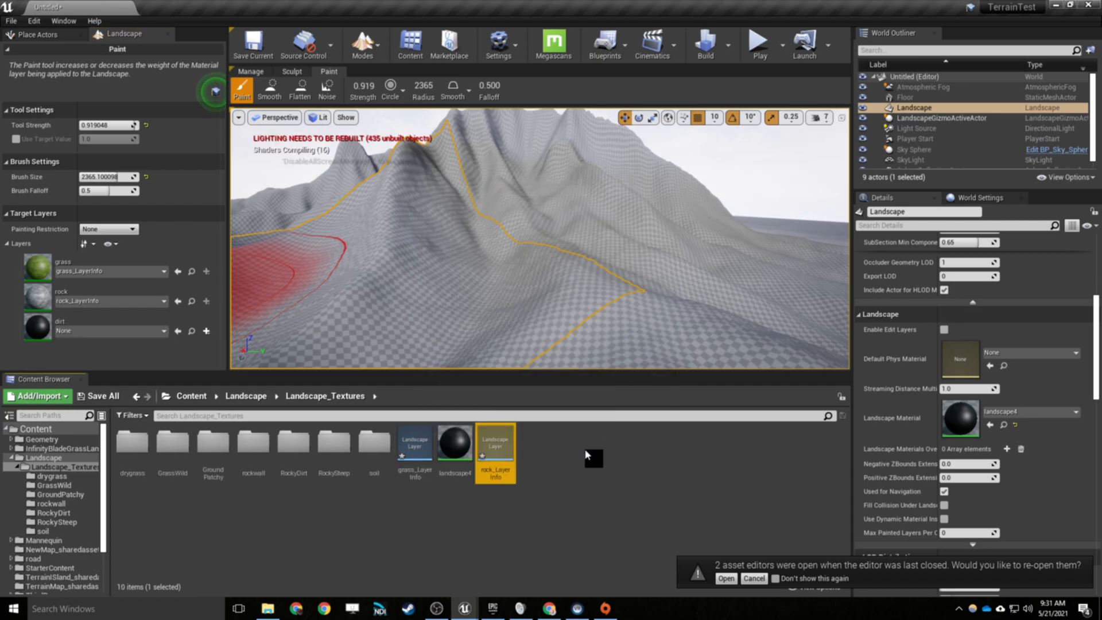
click(525, 464)
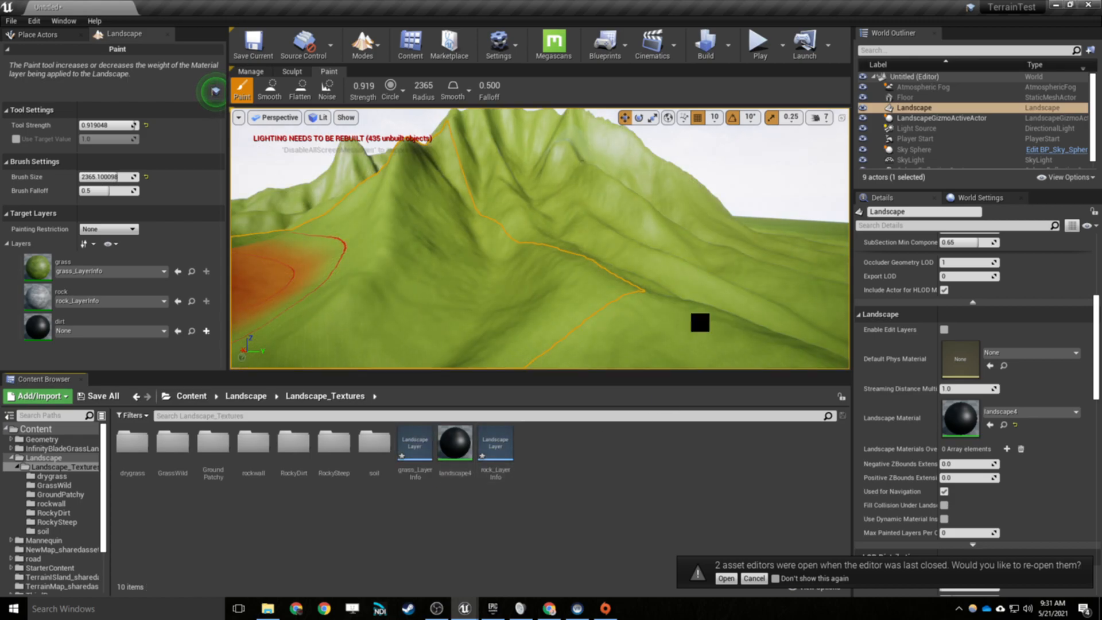
Set the brush size to about 446 and paint the rock layer onto the terrain.
mouse_move(661, 276)
right_down()
mouse_move(637, 322)
mouse_move(677, 345)
right_up()
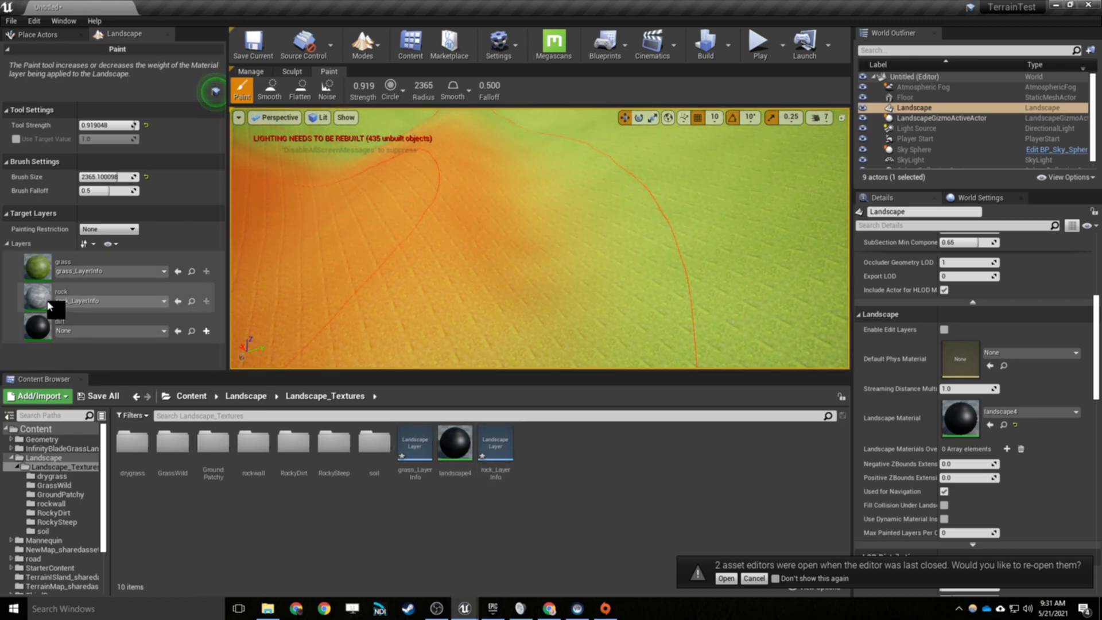
click(47, 303)
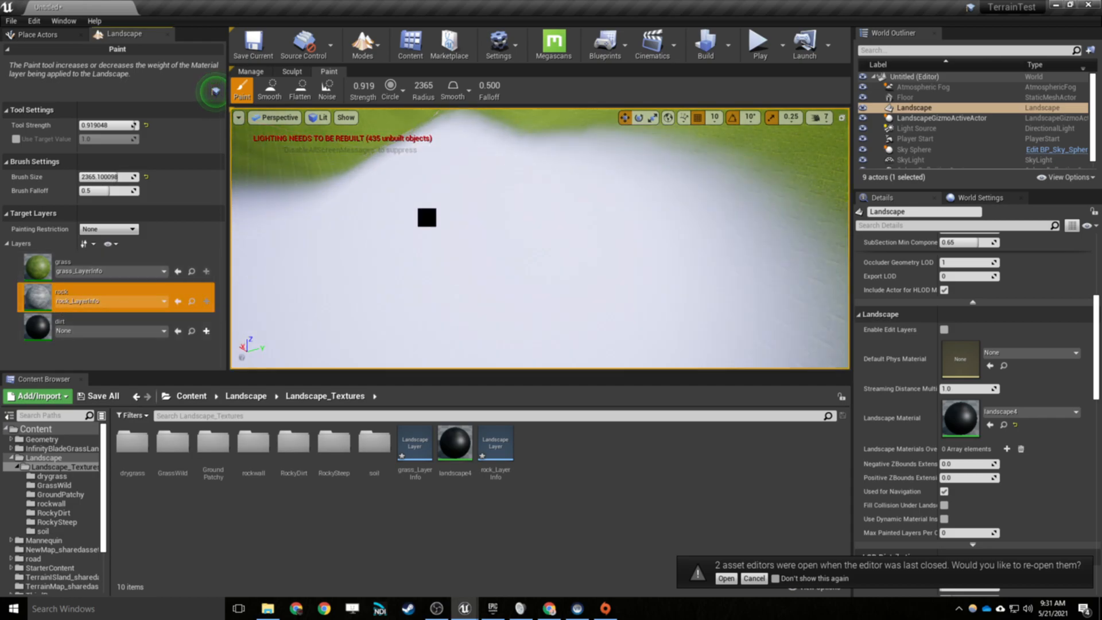
drag(106, 176, 87, 177)
drag(535, 237, 732, 273)
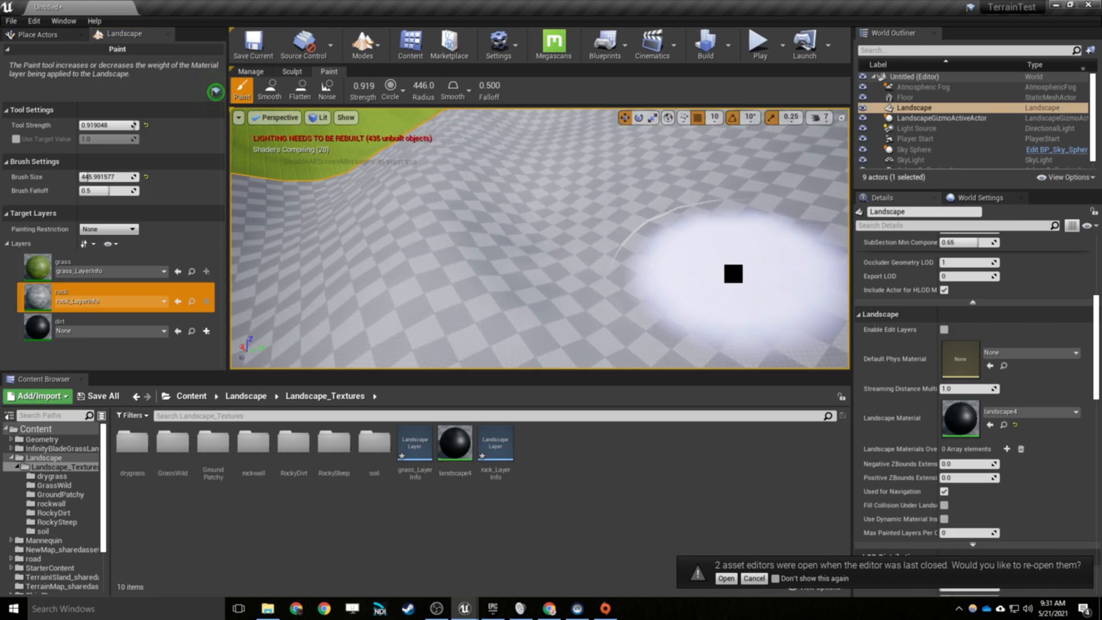
Paint the grass layer back over the rock patch on the terrain.
right_drag(528, 132, 531, 74)
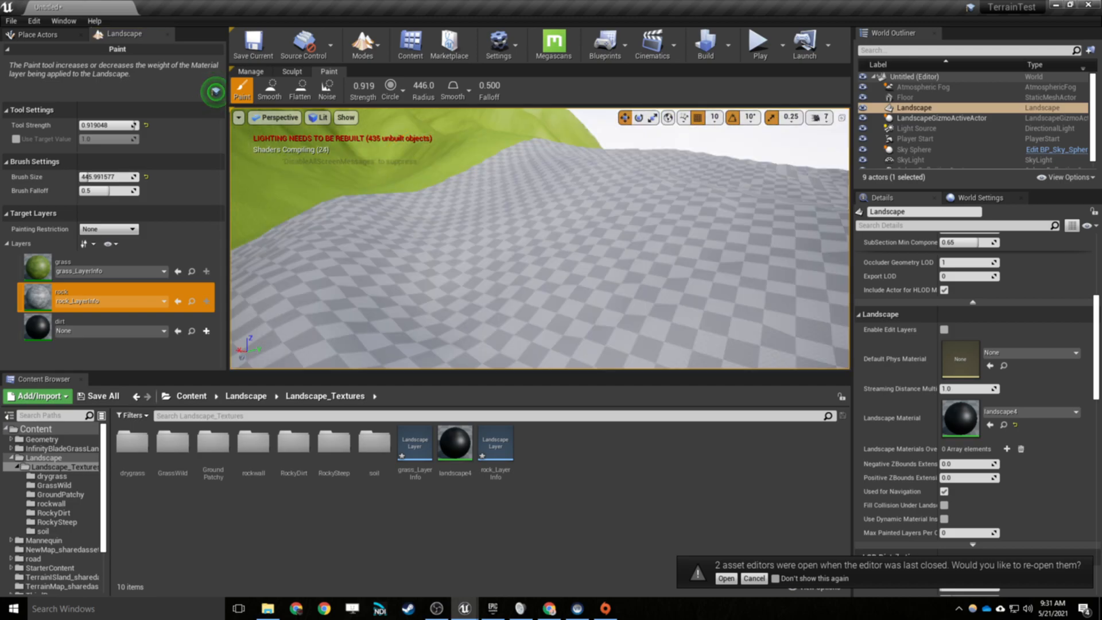
right_drag(622, 220, 622, 259)
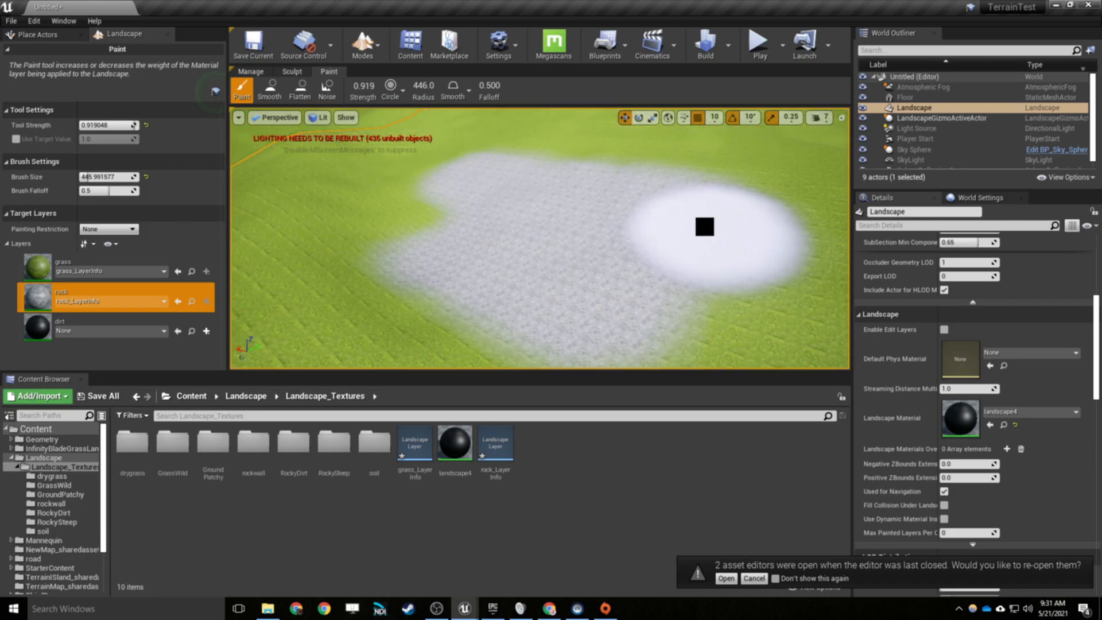
click(158, 261)
mouse_move(640, 181)
mouse_down()
mouse_move(563, 263)
mouse_move(556, 202)
mouse_move(503, 208)
mouse_up()
mouse_move(504, 208)
right_down()
mouse_move(428, 129)
mouse_move(428, 187)
mouse_move(379, 304)
right_up()
key(w)
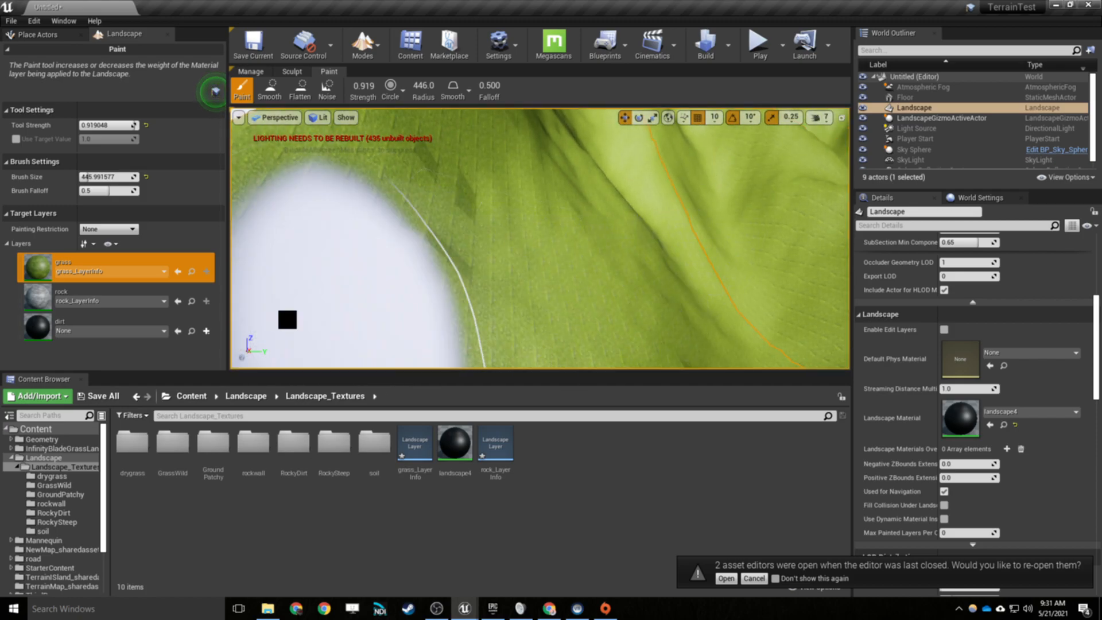
Paint the rock layer onto the steep slope of the hill.
click(77, 304)
mouse_move(420, 202)
mouse_down()
mouse_move(479, 152)
mouse_move(386, 278)
mouse_up()
right_drag(377, 269, 367, 216)
key(s)
Set the tool strength to about 0.66 and paint the grass layer over the rock on the hillside.
click(51, 265)
drag(119, 132, 109, 138)
mouse_move(494, 223)
mouse_down()
mouse_move(645, 206)
mouse_move(622, 276)
mouse_move(547, 349)
mouse_up()
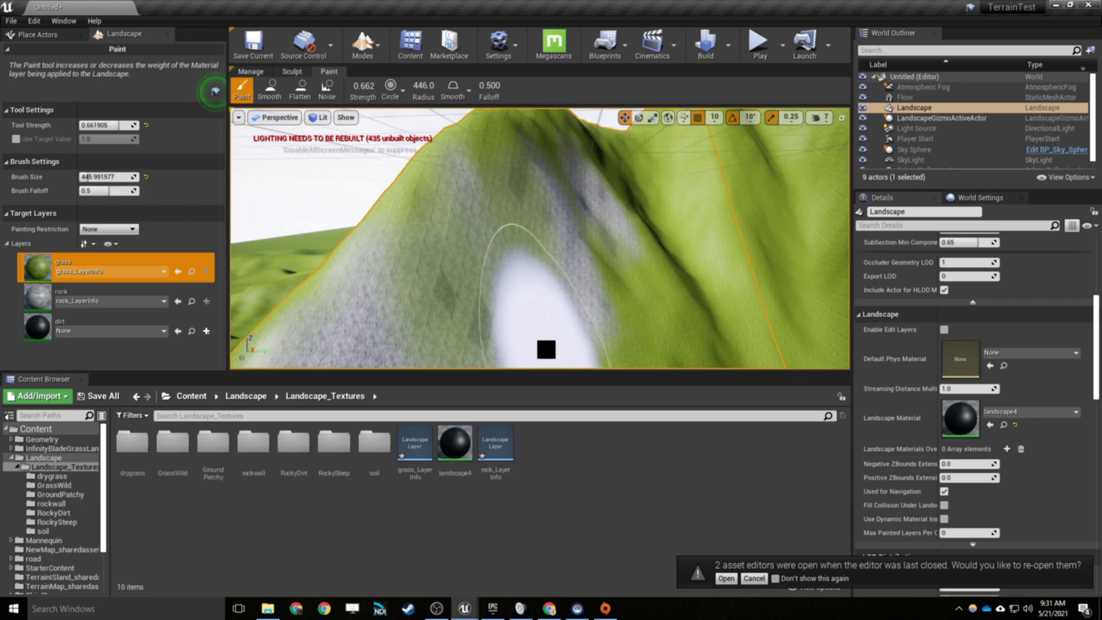
right_drag(678, 322, 642, 350)
mouse_move(517, 300)
mouse_down()
mouse_move(399, 276)
mouse_move(745, 286)
mouse_up()
right_drag(745, 286, 829, 273)
key(s)
mouse_move(659, 239)
right_down()
mouse_move(688, 265)
mouse_move(643, 253)
right_up()
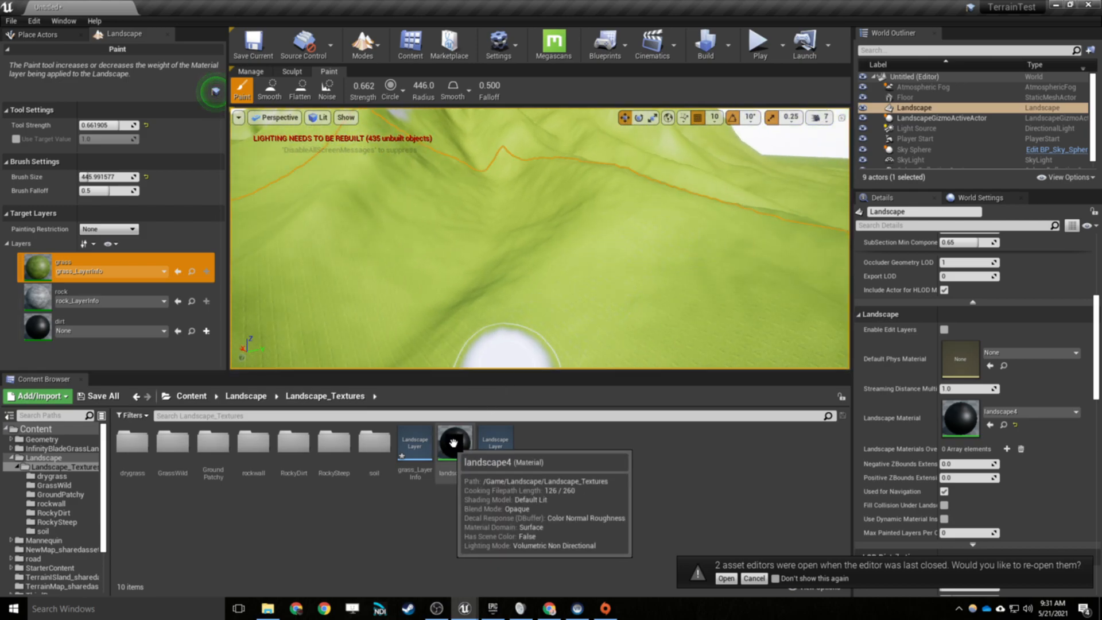
In the landscape4 material, duplicate the lower texture sample and MakeMaterialAttributes group and delete the three copied texture samples.
double_click(449, 443)
right_drag(615, 403, 652, 248)
scroll(703, 110, down, 2)
drag(666, 205, 567, 405)
right_drag(601, 443, 597, 305)
click(550, 300)
key(ctrl+v)
drag(482, 247, 558, 435)
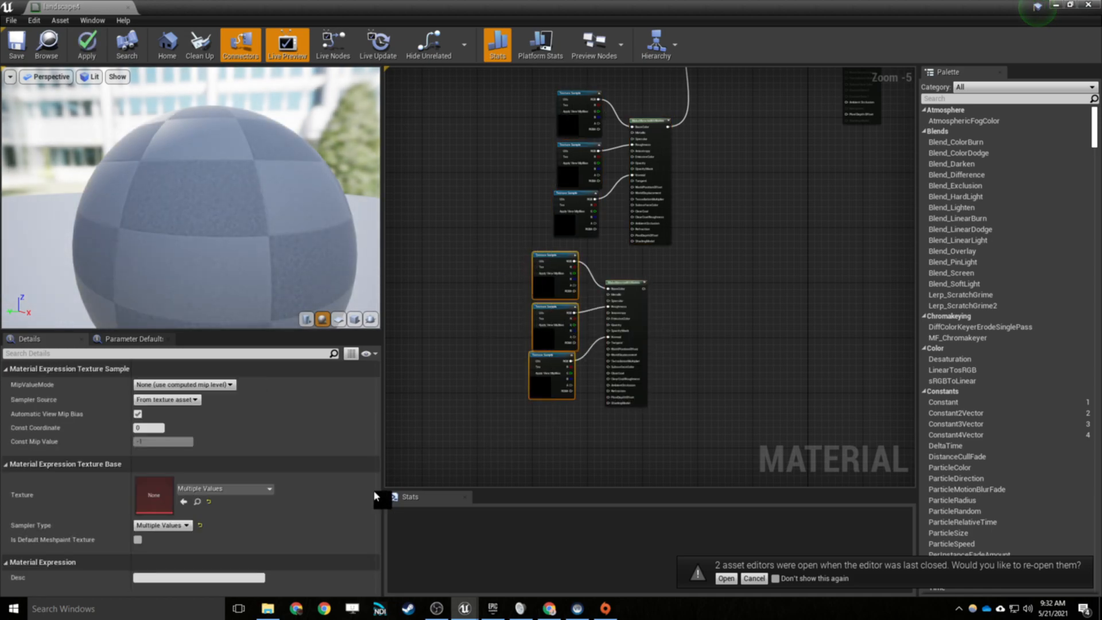
key(Delete)
Shrink the material editor window and add the albedo, roughness and normal textures from the drygrass folder to the graph.
drag(1034, 8, 1033, 21)
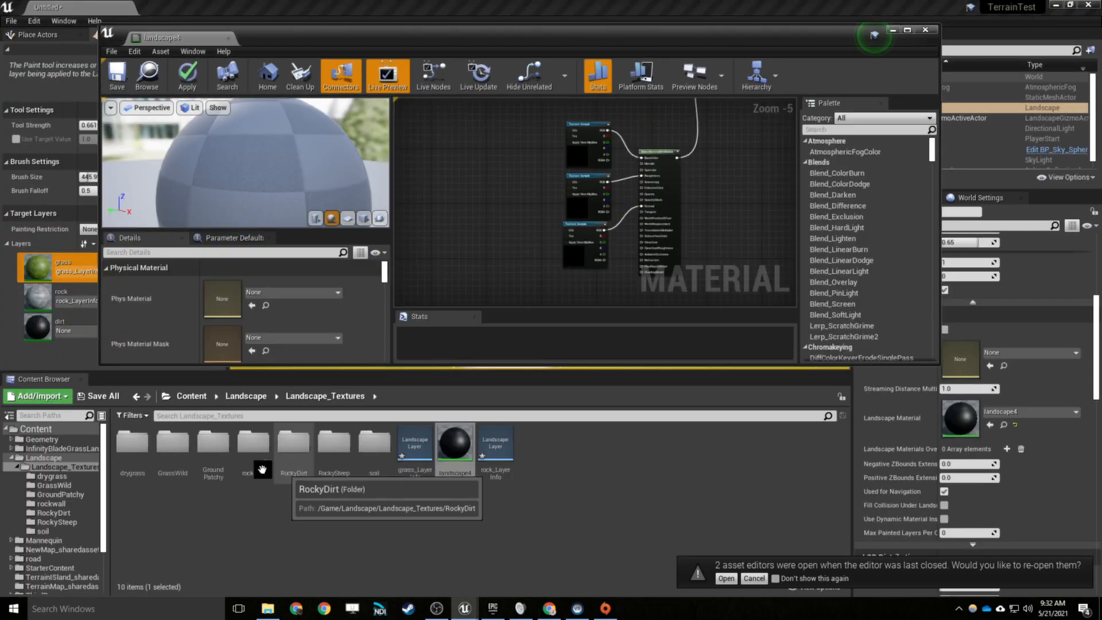
double_click(131, 446)
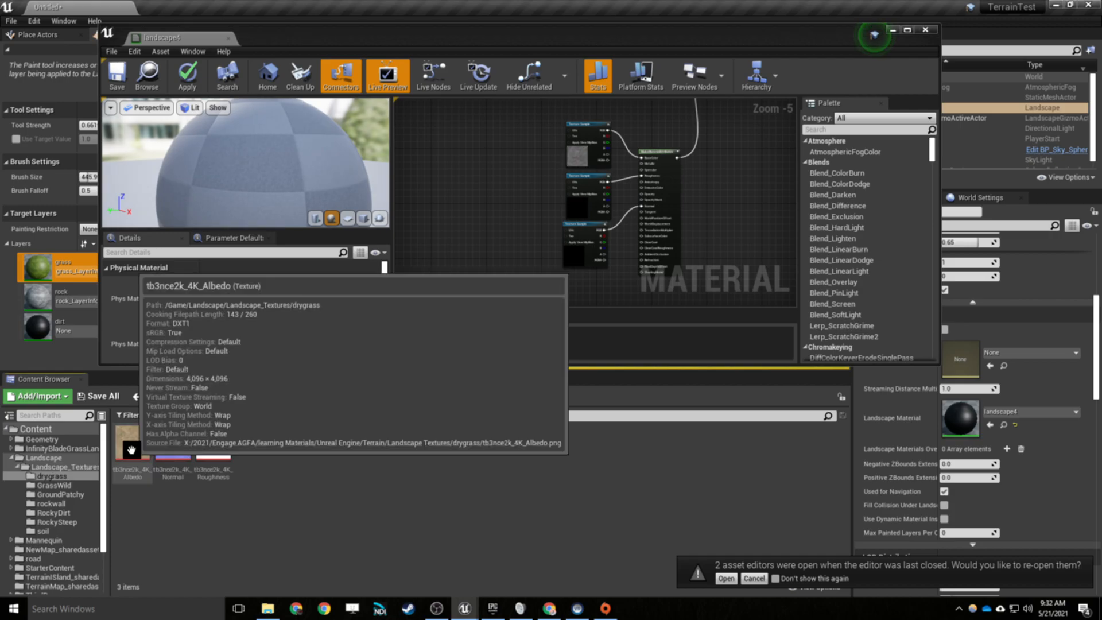
drag(130, 449, 480, 218)
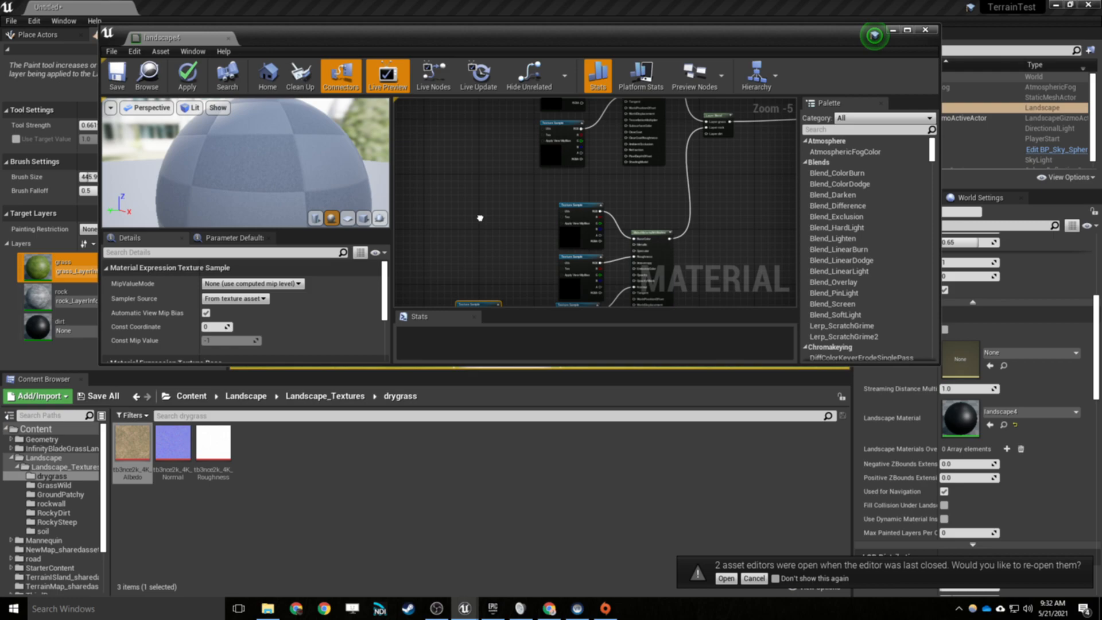
drag(213, 442, 522, 219)
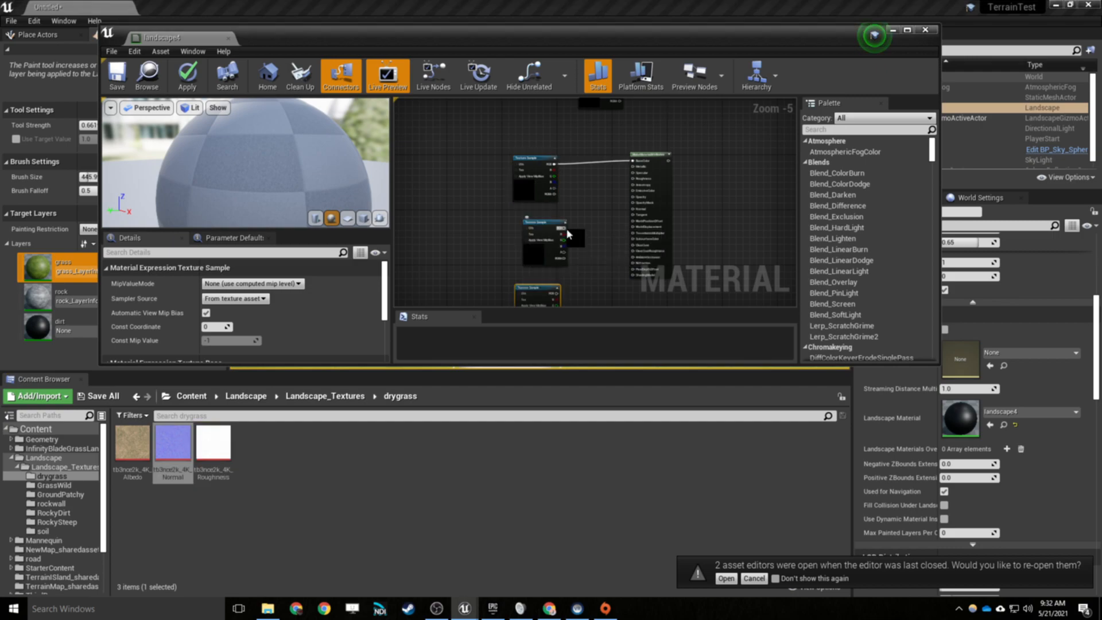
Wire the drygrass texture samples into the third MakeMaterialAttributes node and connect its output to the Layer Blend's dirt input.
drag(567, 228, 654, 194)
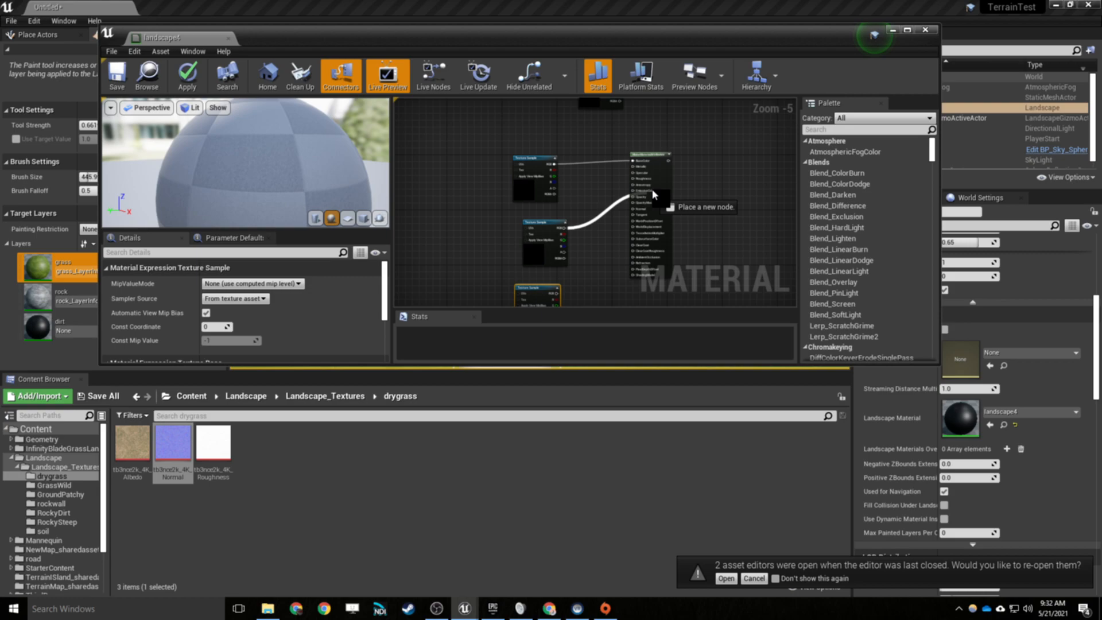
scroll(561, 215, up, 2)
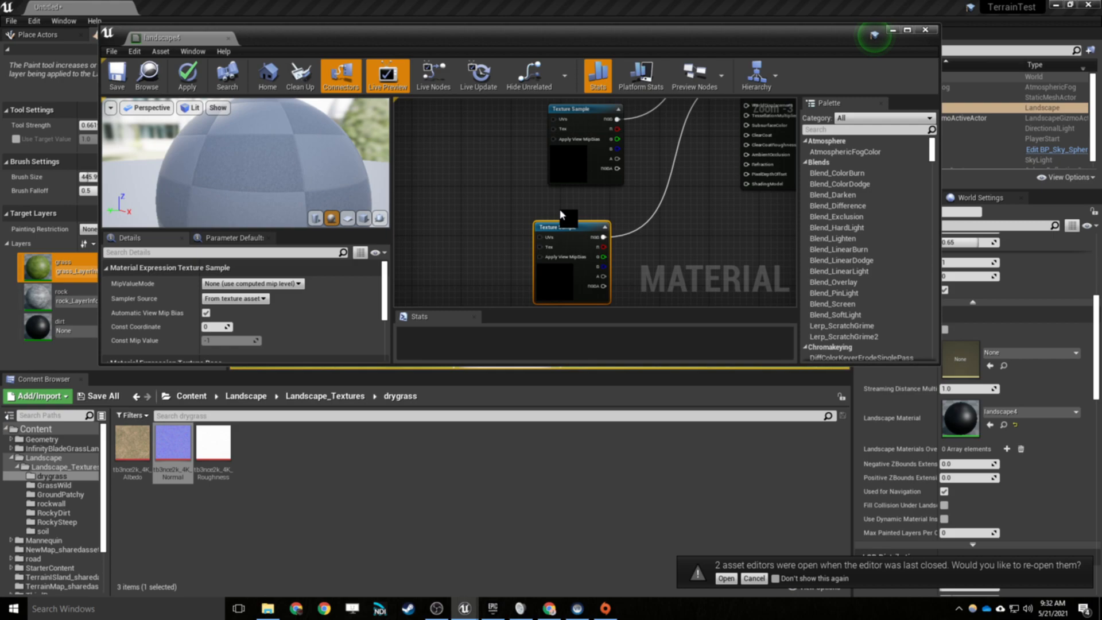
drag(630, 253, 633, 249)
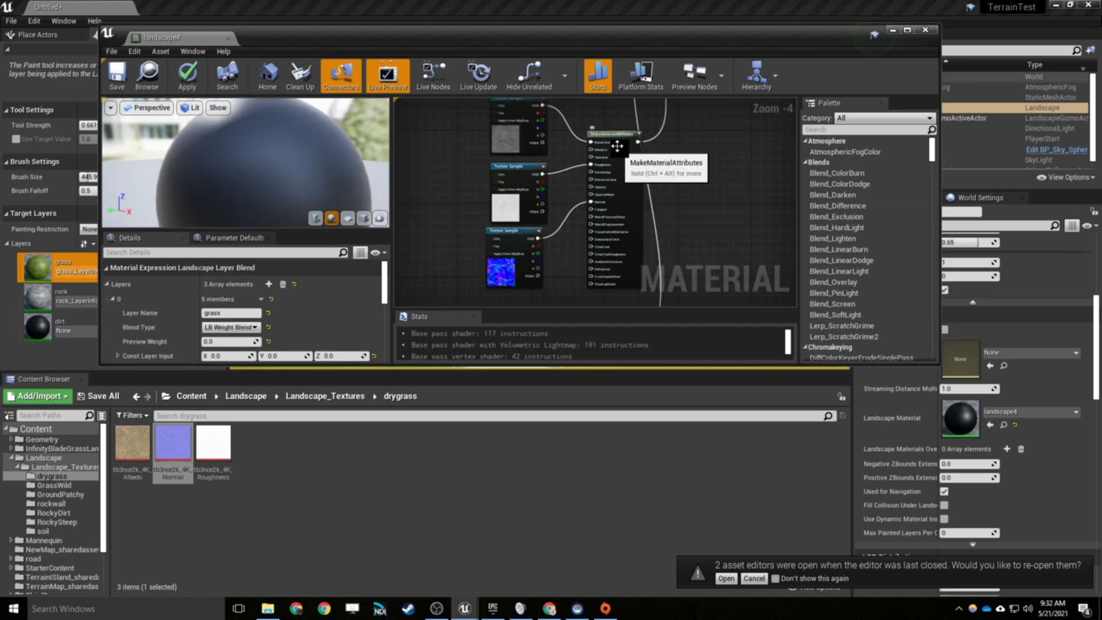
click(617, 146)
scroll(518, 158, down, 2)
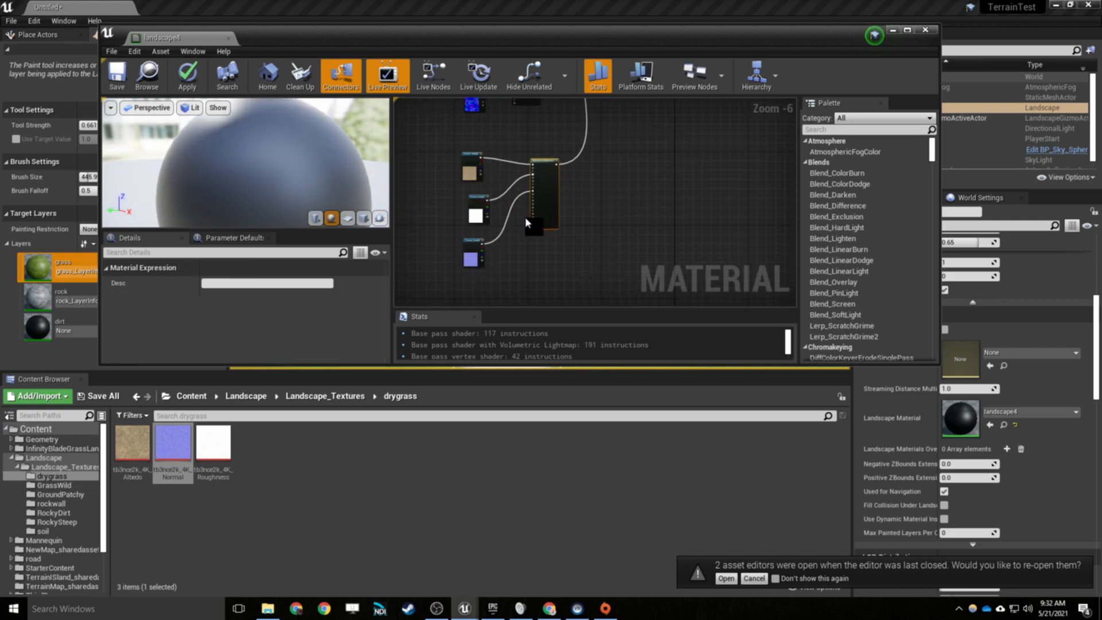
right_drag(528, 223, 451, 304)
right_drag(585, 186, 549, 234)
scroll(548, 235, up, 3)
right_drag(598, 187, 682, 302)
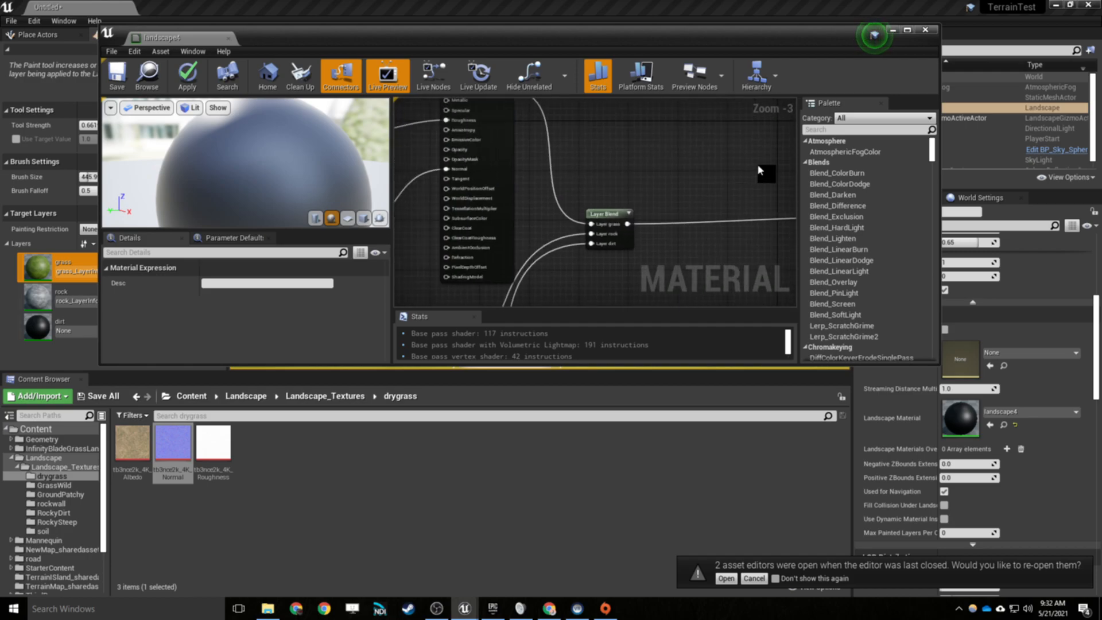
Maximize the material editor and set the Sampler Source of the three grass texture samples to Shared: Wrap.
click(906, 30)
right_drag(659, 168, 897, 291)
click(552, 190)
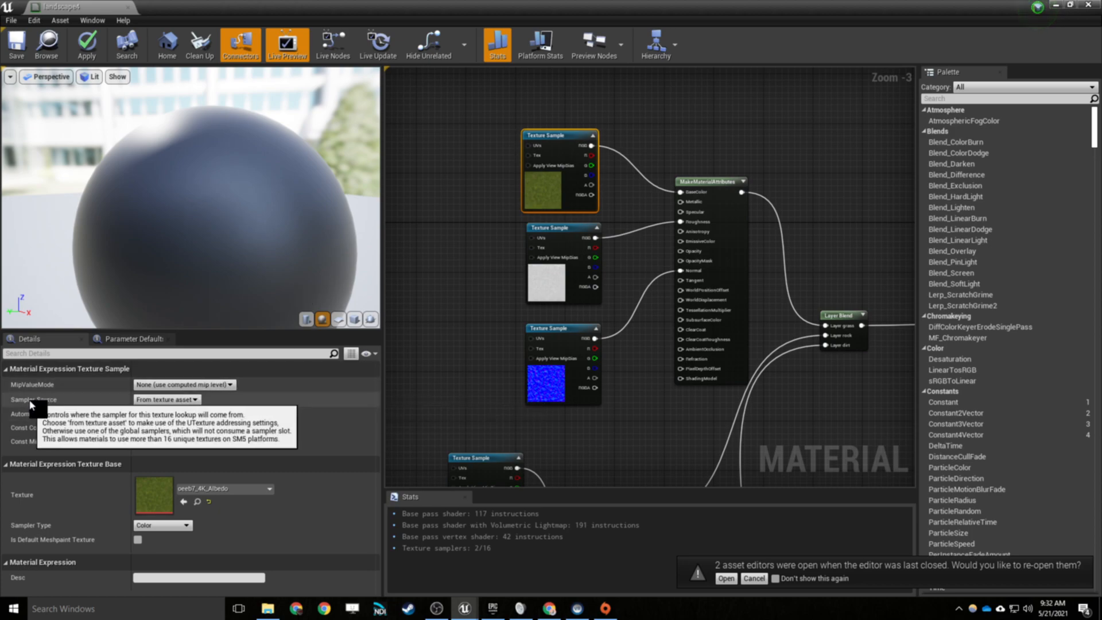
click(167, 400)
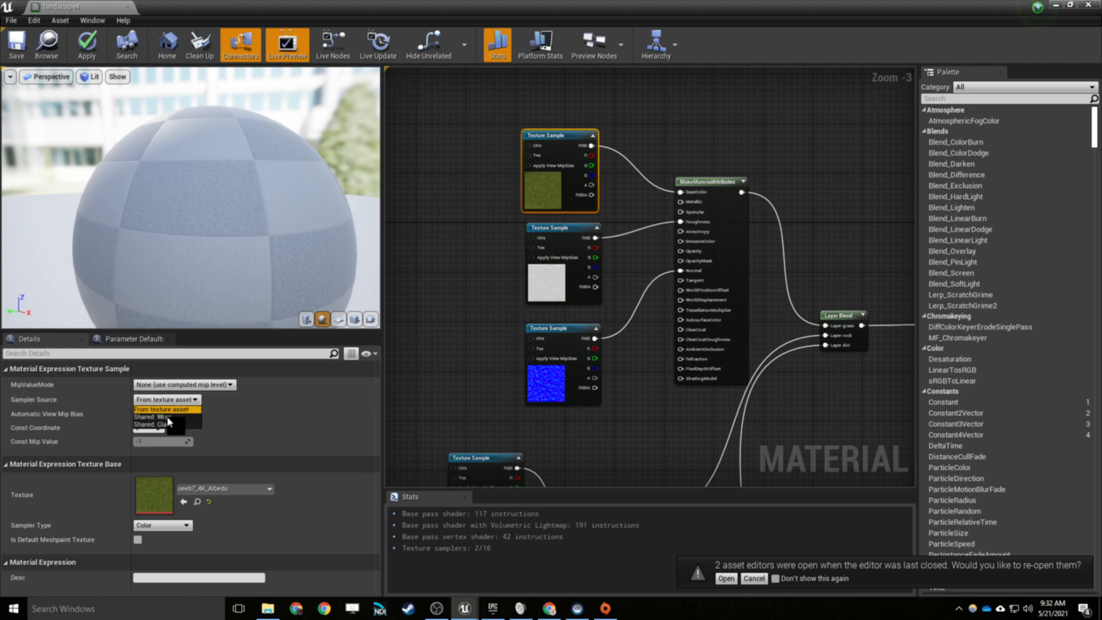
click(167, 419)
click(566, 237)
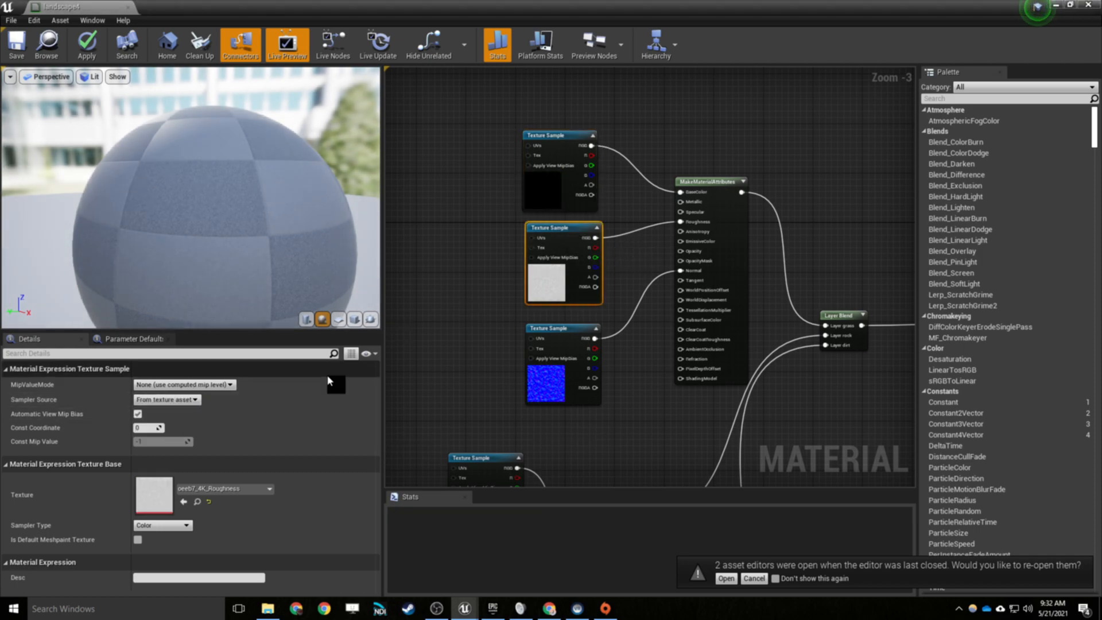
click(168, 400)
click(169, 417)
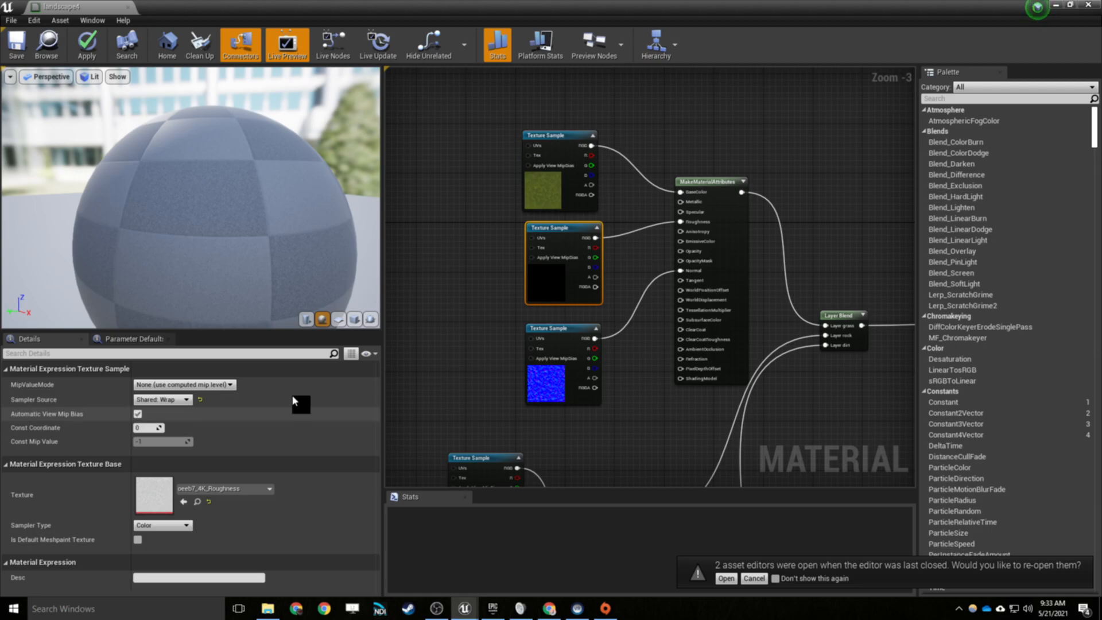
click(528, 378)
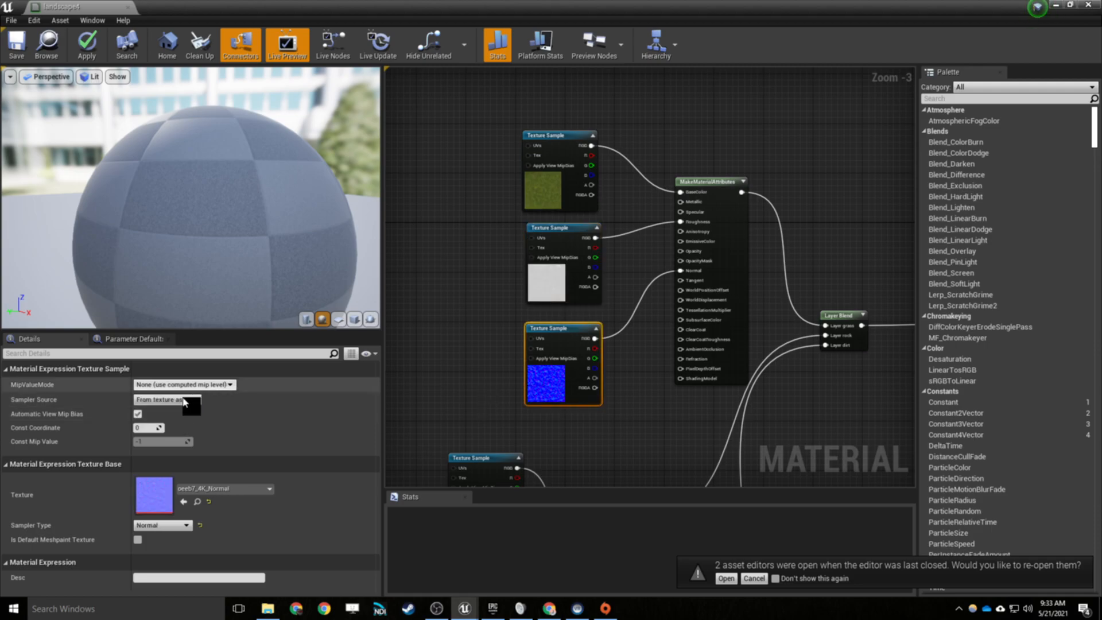
click(166, 418)
Set the Sampler Source of the rock albedo, roughness and normal texture samples to Shared: Wrap.
right_drag(457, 441, 526, 290)
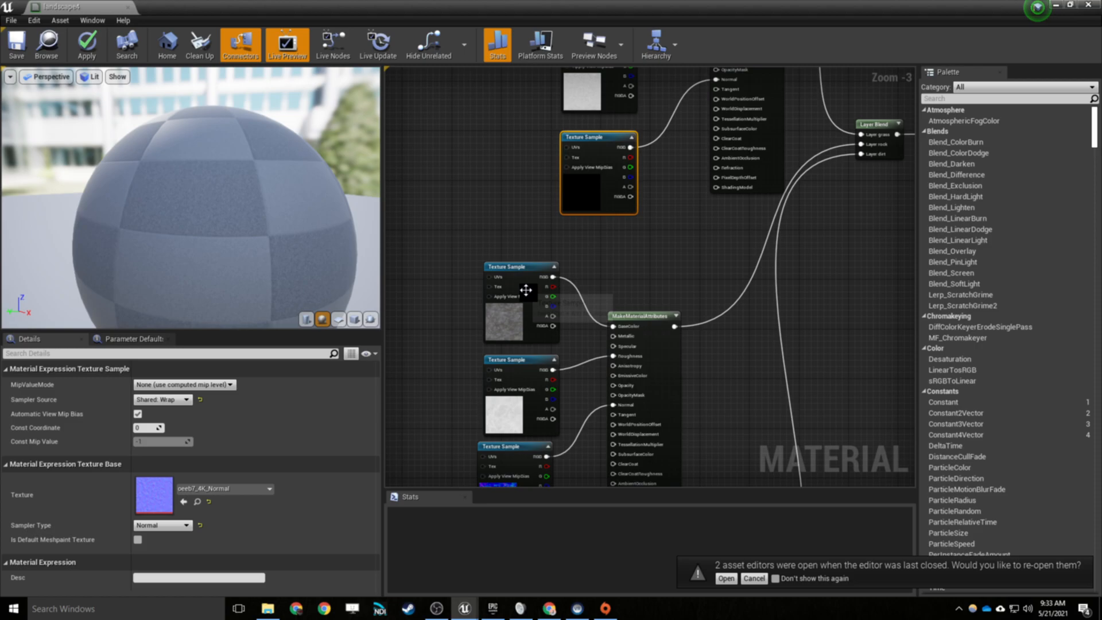
click(526, 290)
click(167, 399)
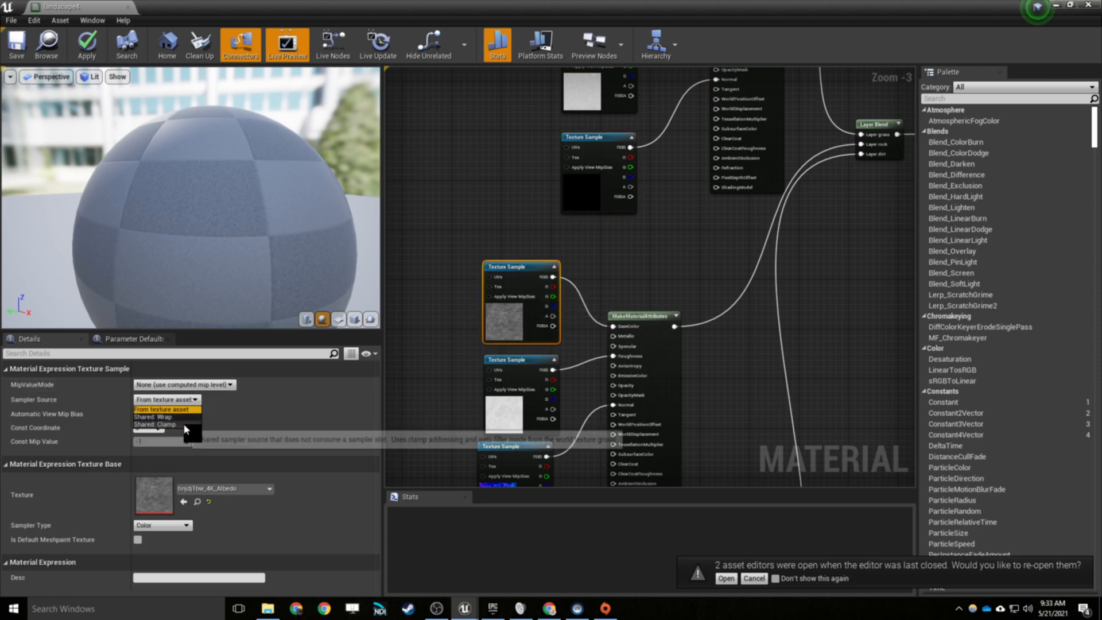
click(172, 417)
click(524, 376)
click(173, 399)
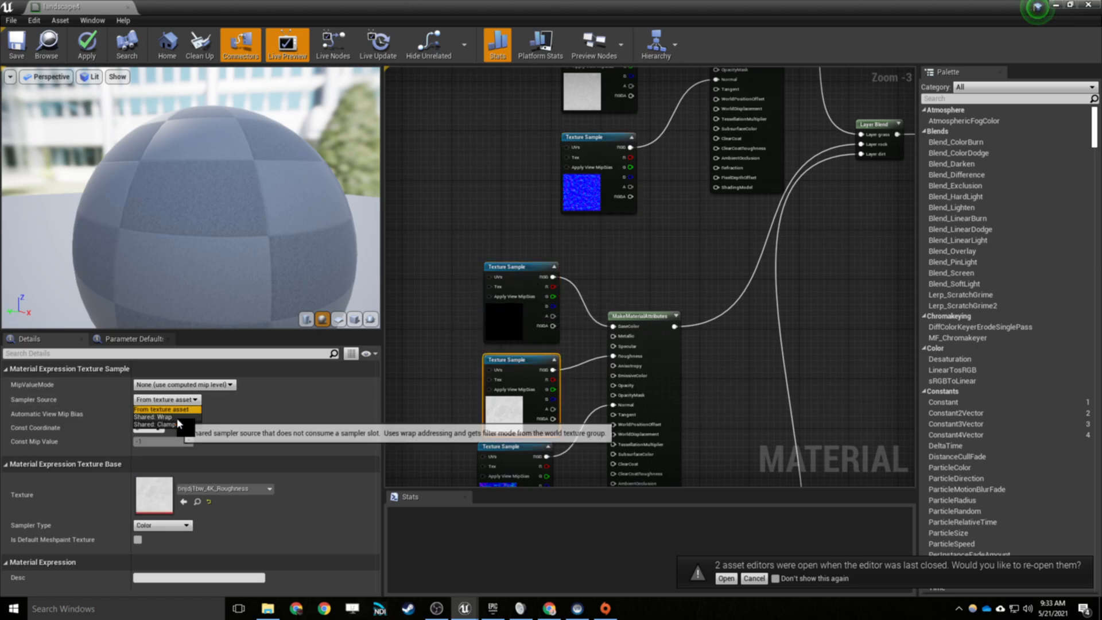
click(172, 416)
right_drag(510, 451, 524, 356)
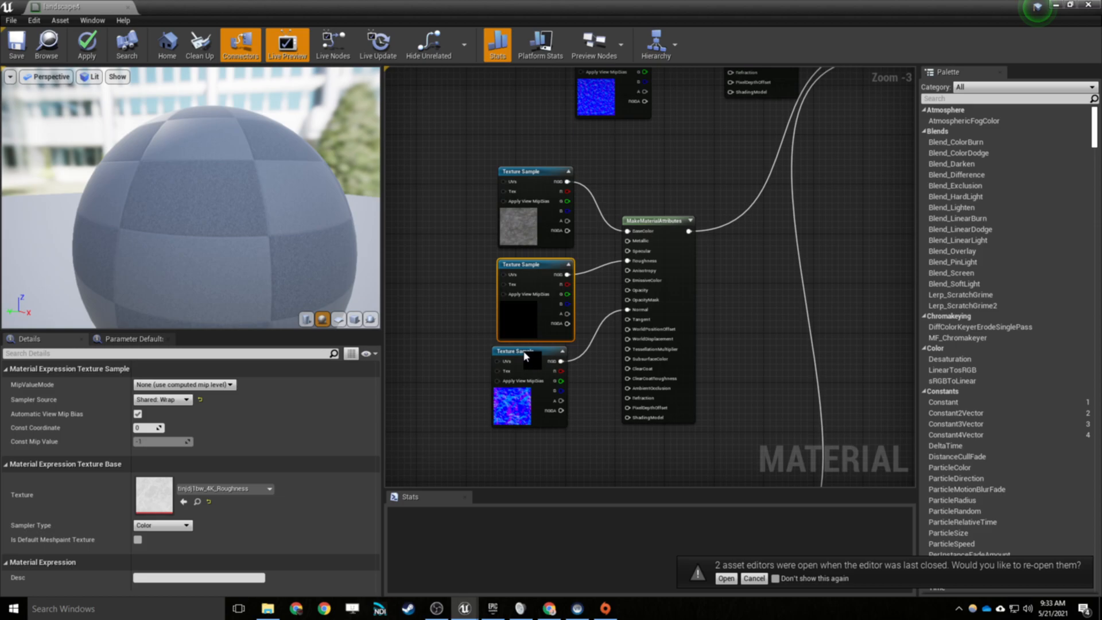
click(524, 356)
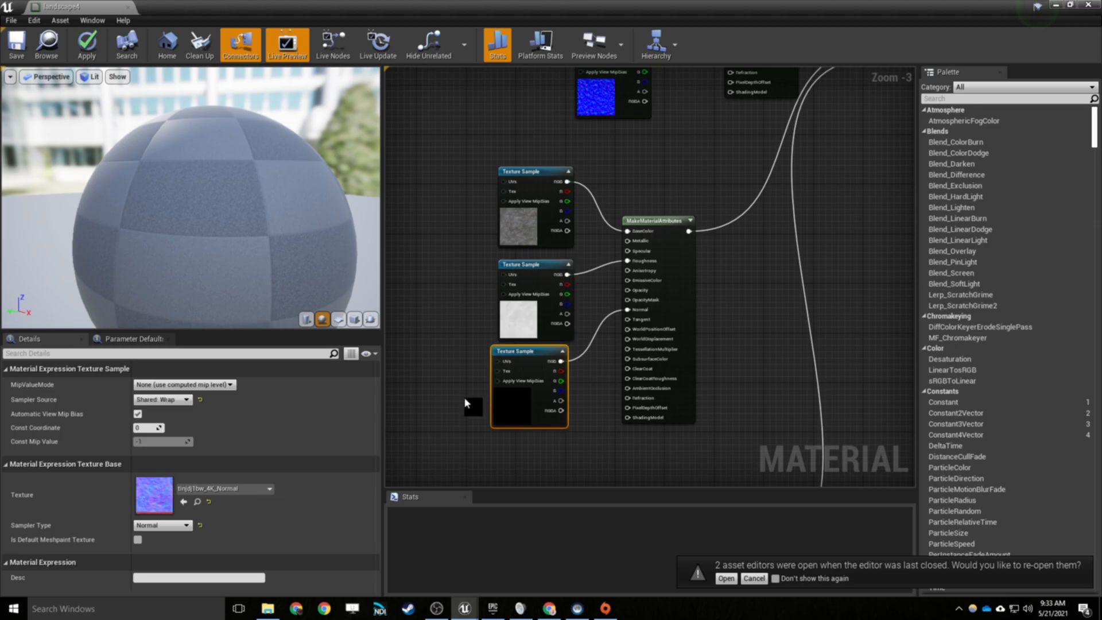
Set the Sampler Source of the drygrass texture samples feeding the dirt layer to Shared: Wrap.
right_drag(465, 403, 502, 150)
click(559, 330)
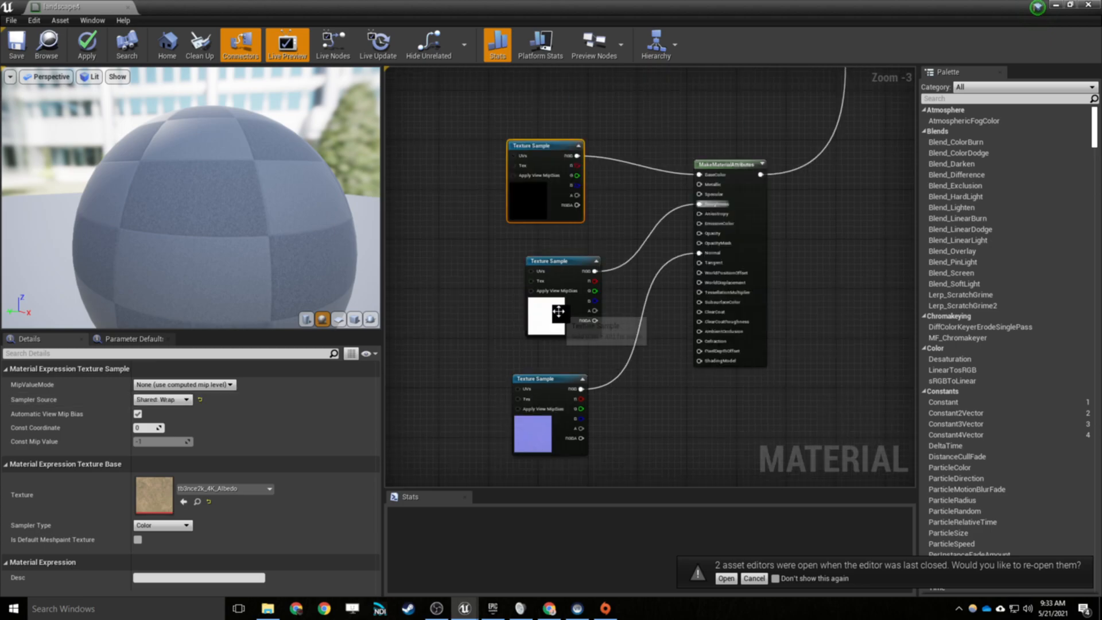
click(558, 311)
click(167, 400)
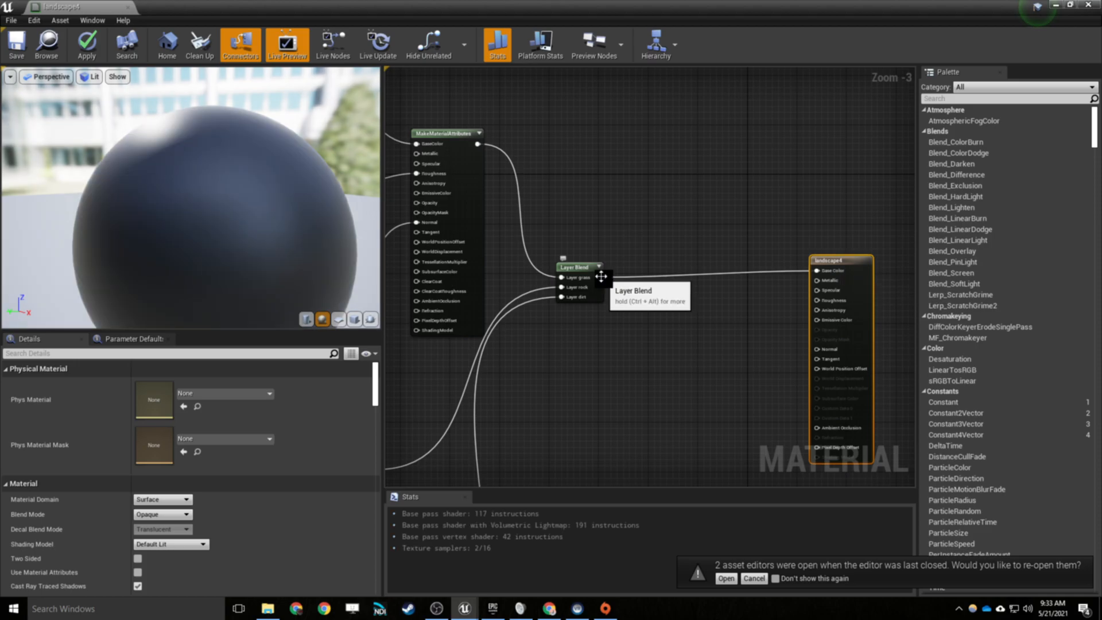
Disconnect the Layer Blend output from the Base Color input of the landscape4 result node.
drag(598, 277, 817, 300)
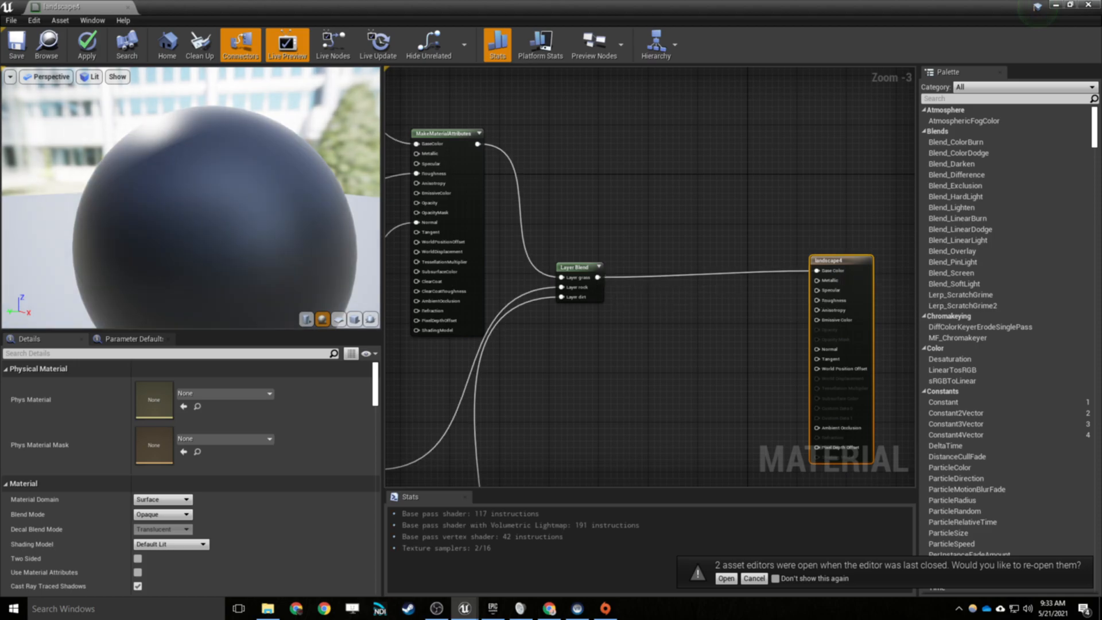
right_drag(840, 269, 834, 217)
drag(834, 216, 845, 216)
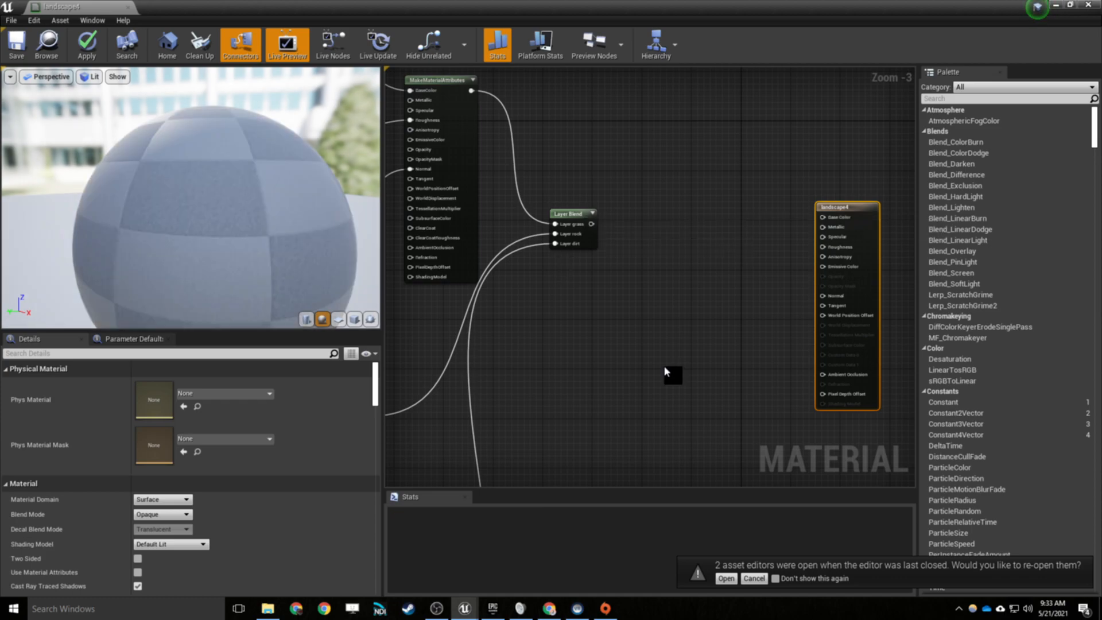
Add a BreakMaterialAttributes node between the Layer Blend and the landscape4 result node.
right_click(692, 216)
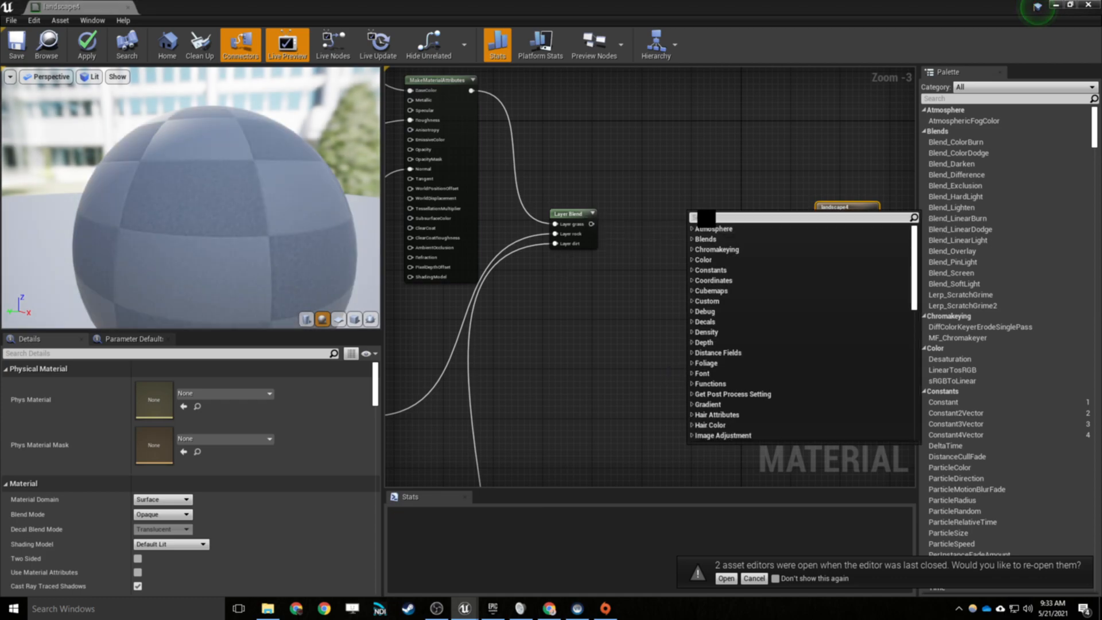
text(break)
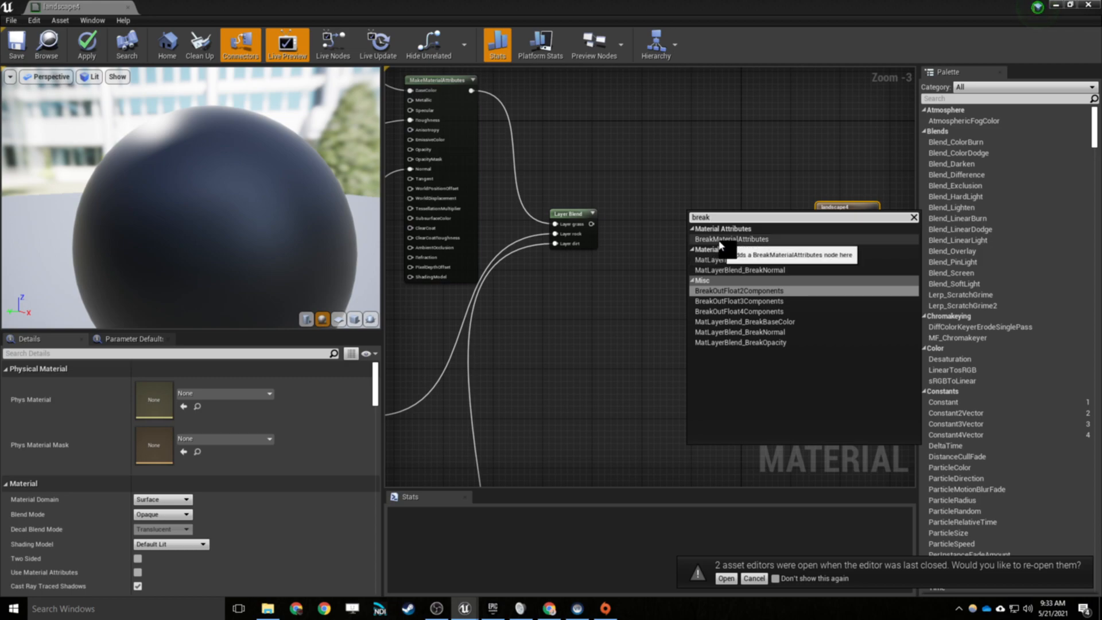
click(790, 239)
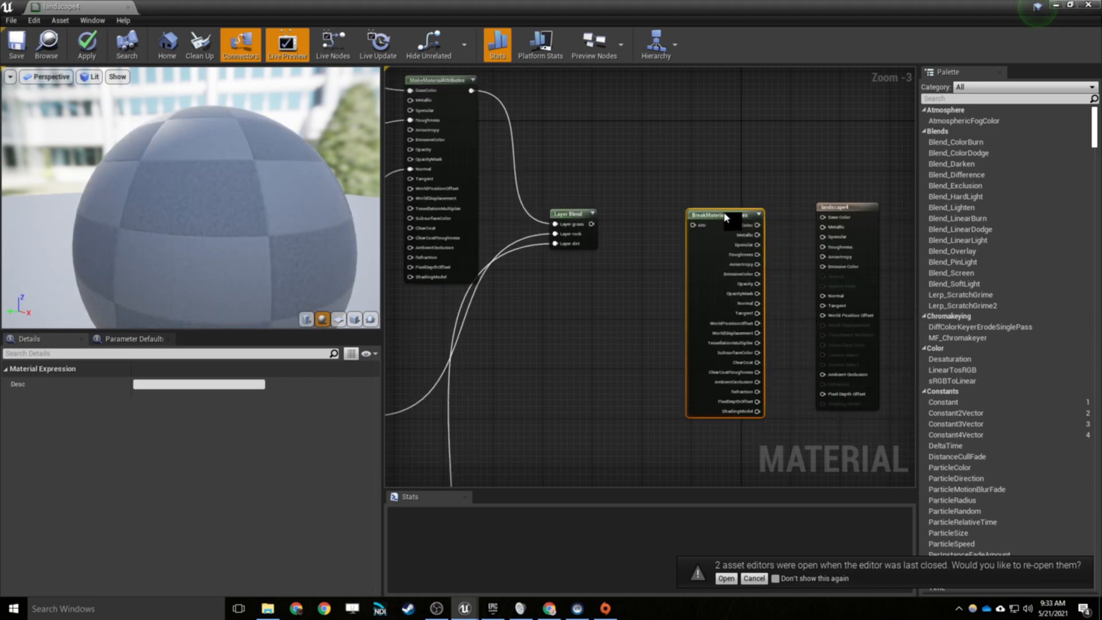
Feed the Layer Blend into BreakMaterialAttributes and connect its BaseColor, Roughness and Normal outputs to the matching landscape4 inputs.
drag(591, 224, 823, 218)
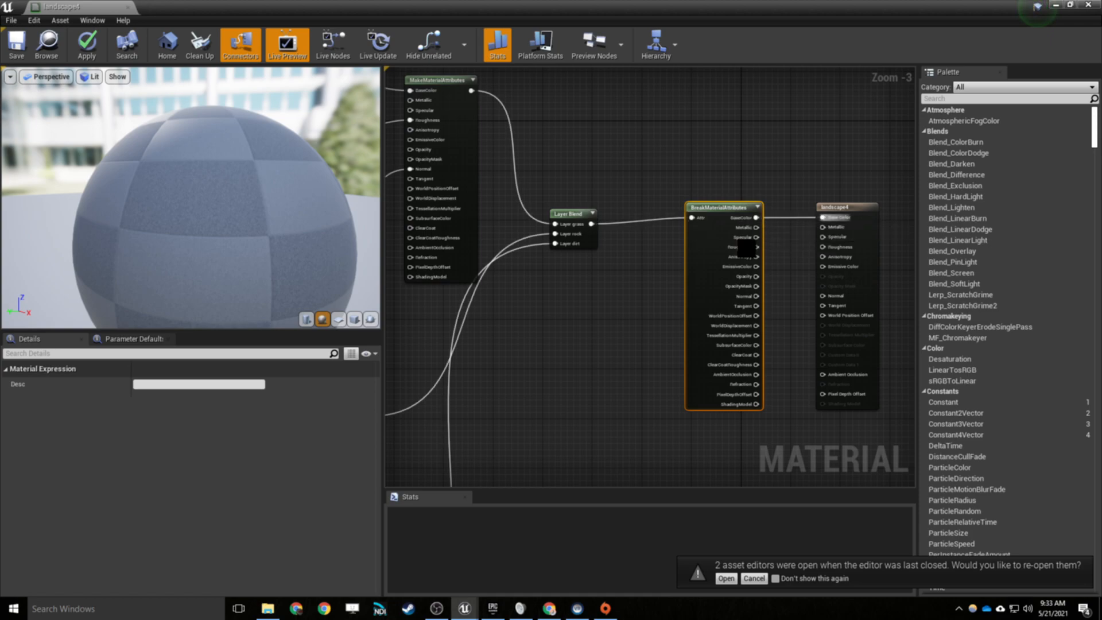
drag(749, 248, 823, 247)
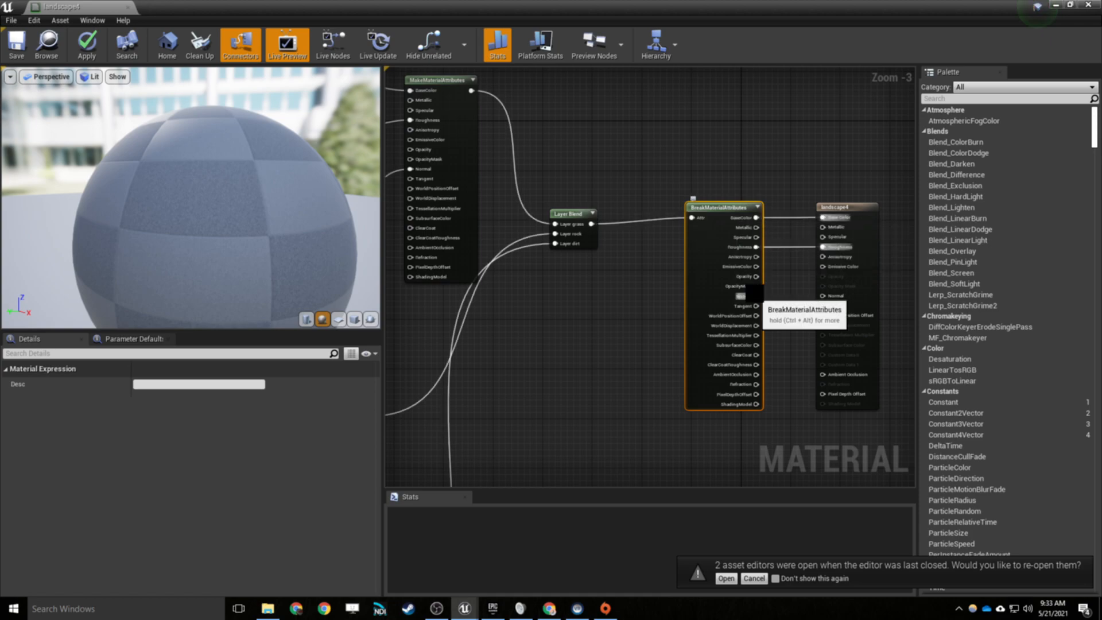
drag(756, 296, 823, 295)
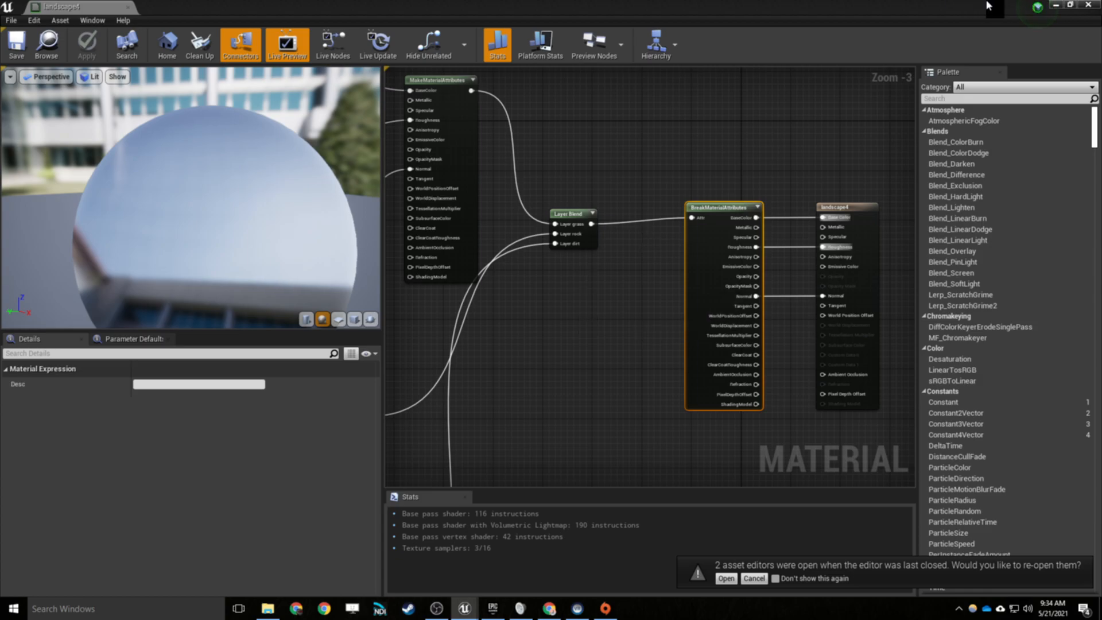
Create a weight-blended (normal) layer info named dirt_LayerInfo for the landscape's dirt layer in the Landscape_Textures folder.
click(1057, 5)
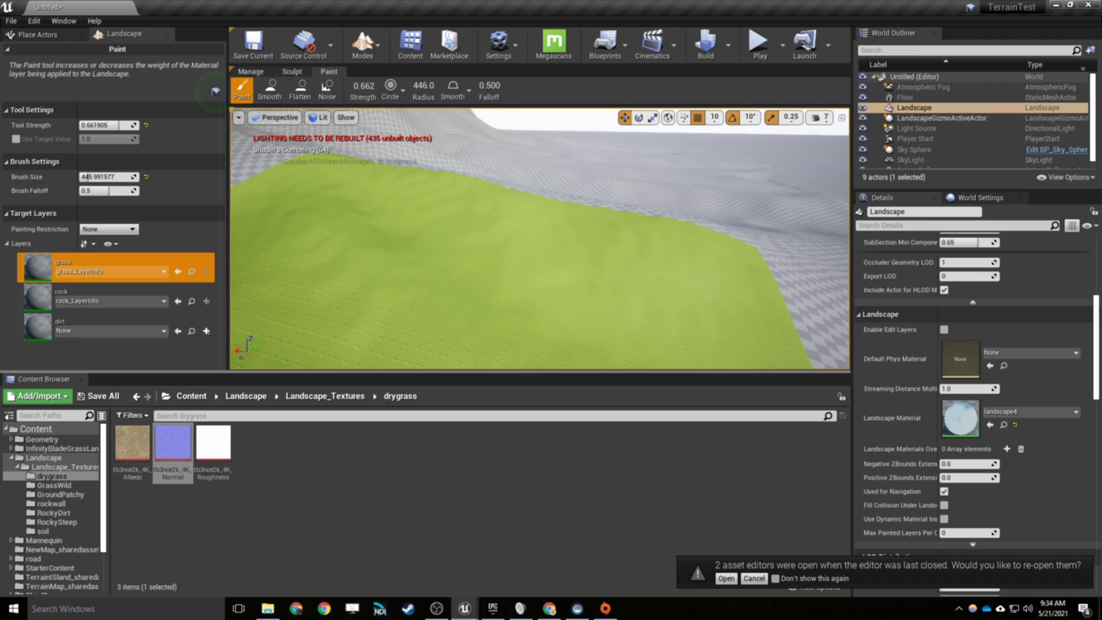
click(206, 331)
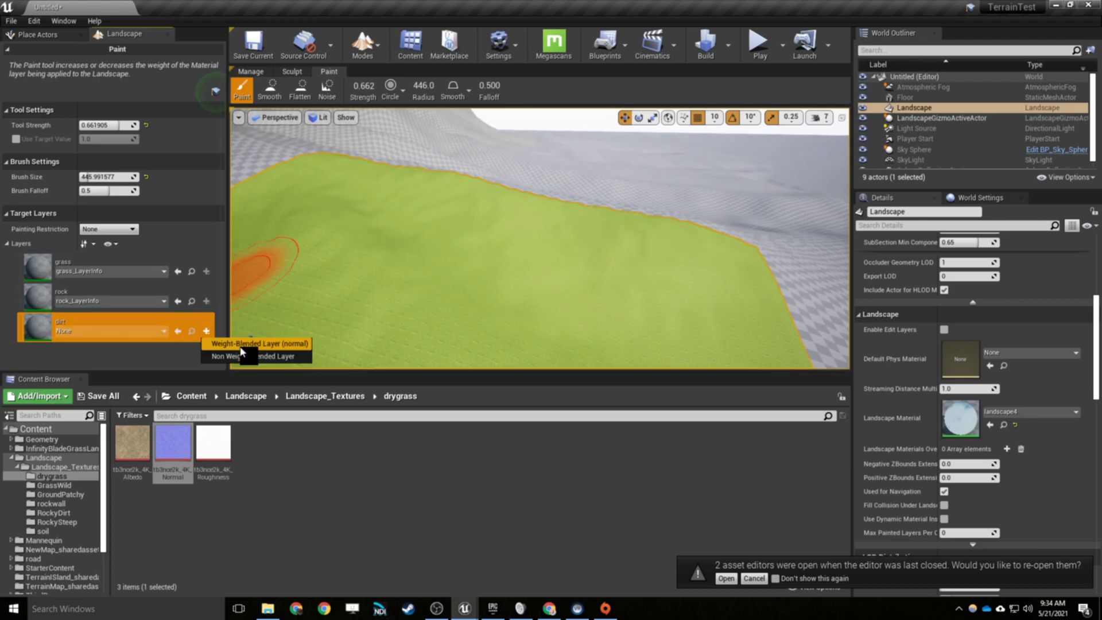
click(240, 347)
click(484, 240)
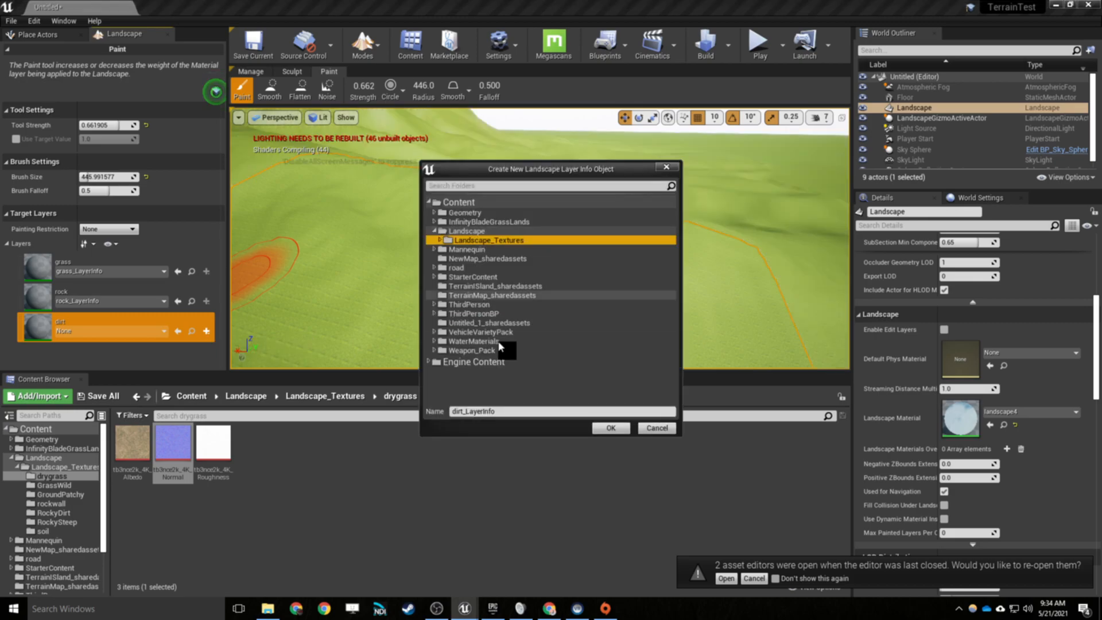
click(610, 427)
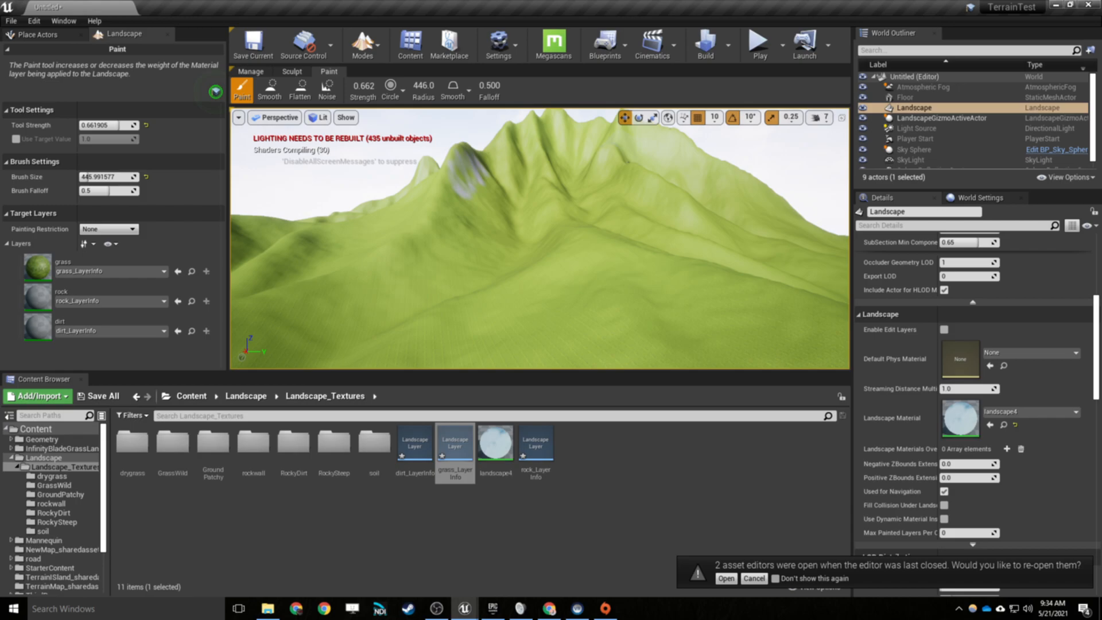
Inspect the painted rock area on the mountain and the grass surface of the landscape up close.
mouse_move(539, 238)
right_down()
mouse_move(482, 246)
mouse_move(626, 224)
right_up()
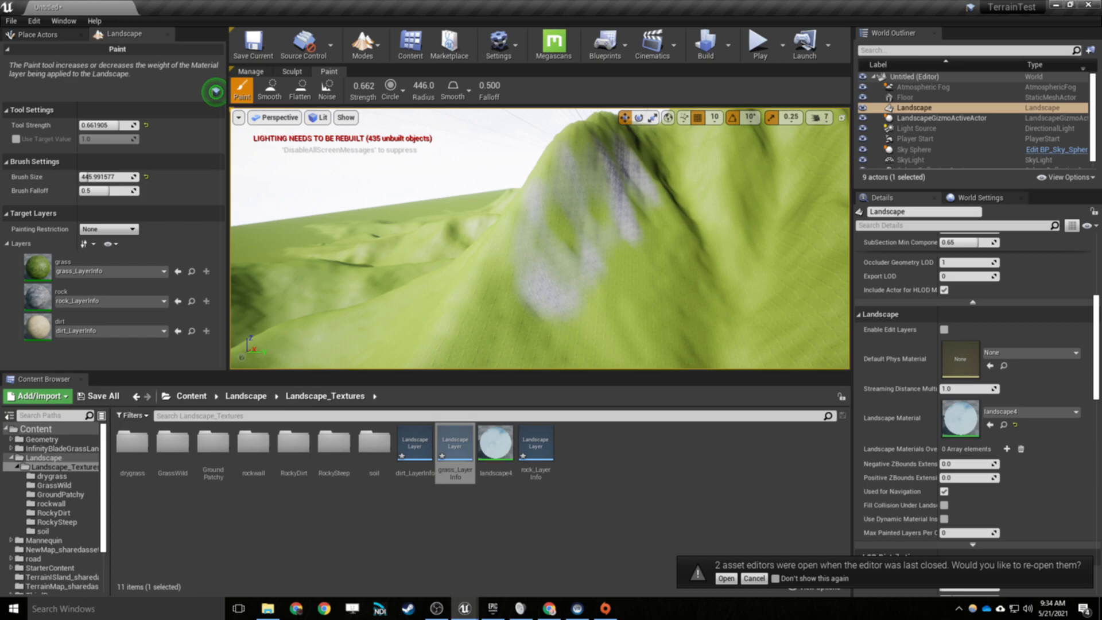
mouse_move(699, 272)
right_down()
mouse_move(741, 253)
mouse_move(896, 259)
right_up()
mouse_move(699, 272)
right_down()
mouse_move(691, 164)
mouse_move(685, 189)
mouse_move(635, 225)
mouse_move(671, 239)
mouse_move(654, 255)
mouse_move(655, 242)
right_up()
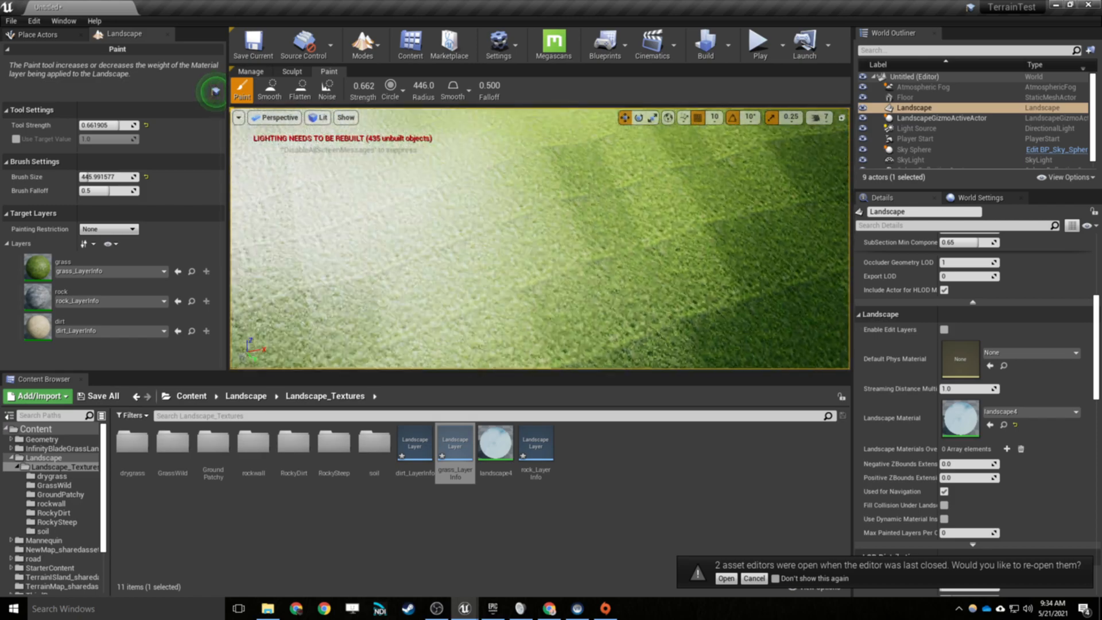